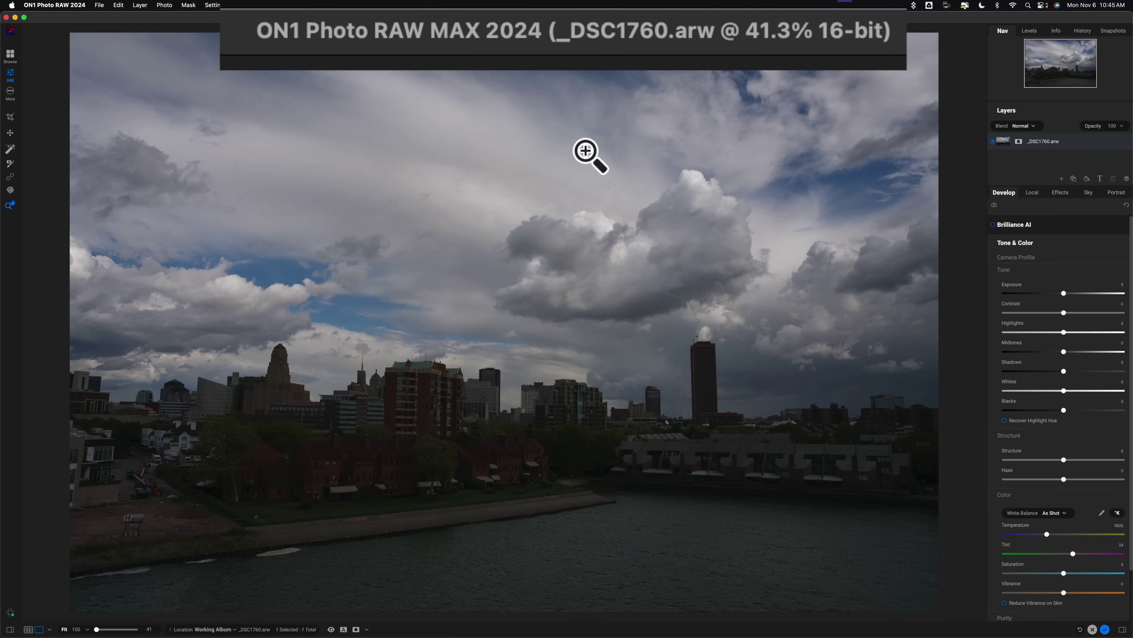
Switch to ON1 Photo RAW 2023, try lower and higher Highlights values on the photo, and reset Highlights to 0.
mouse_move(767, 632)
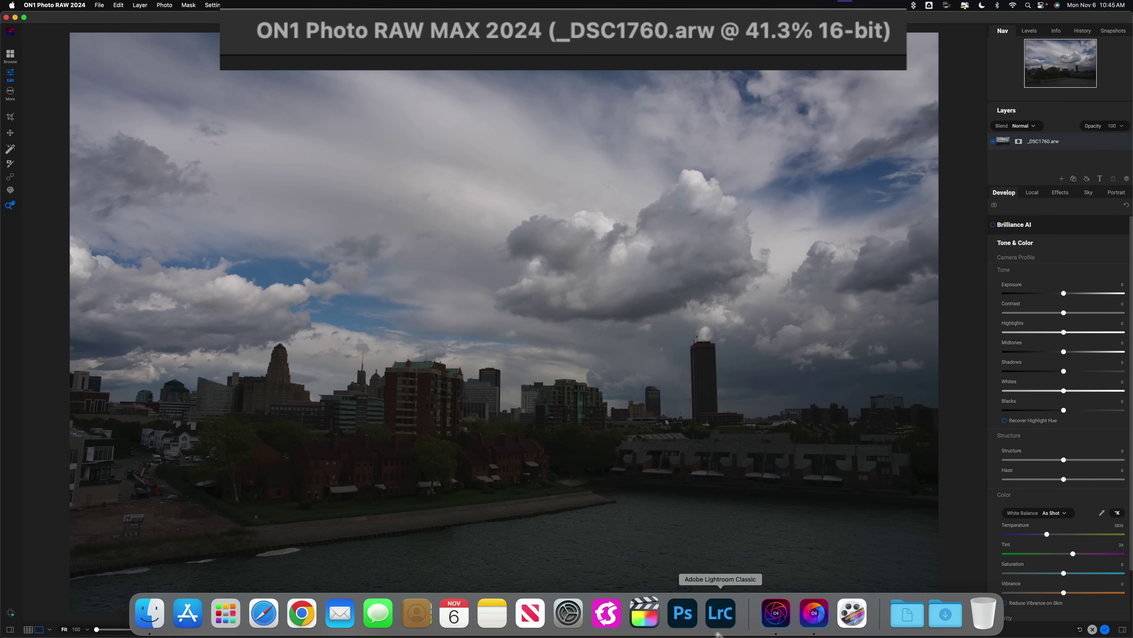
click(810, 621)
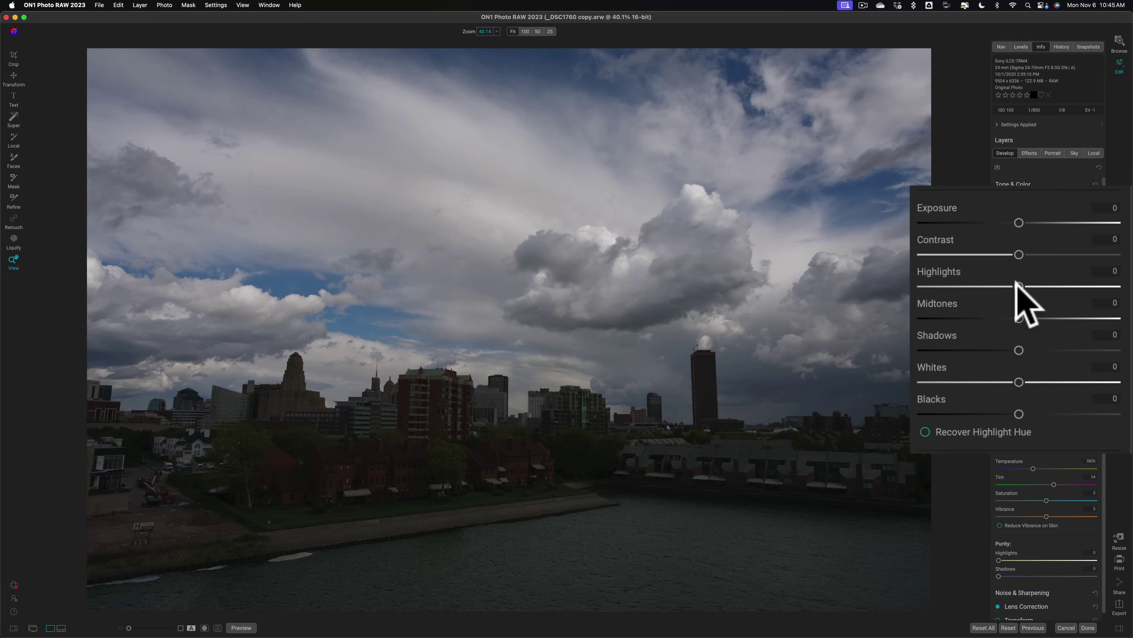
drag(1017, 283, 919, 282)
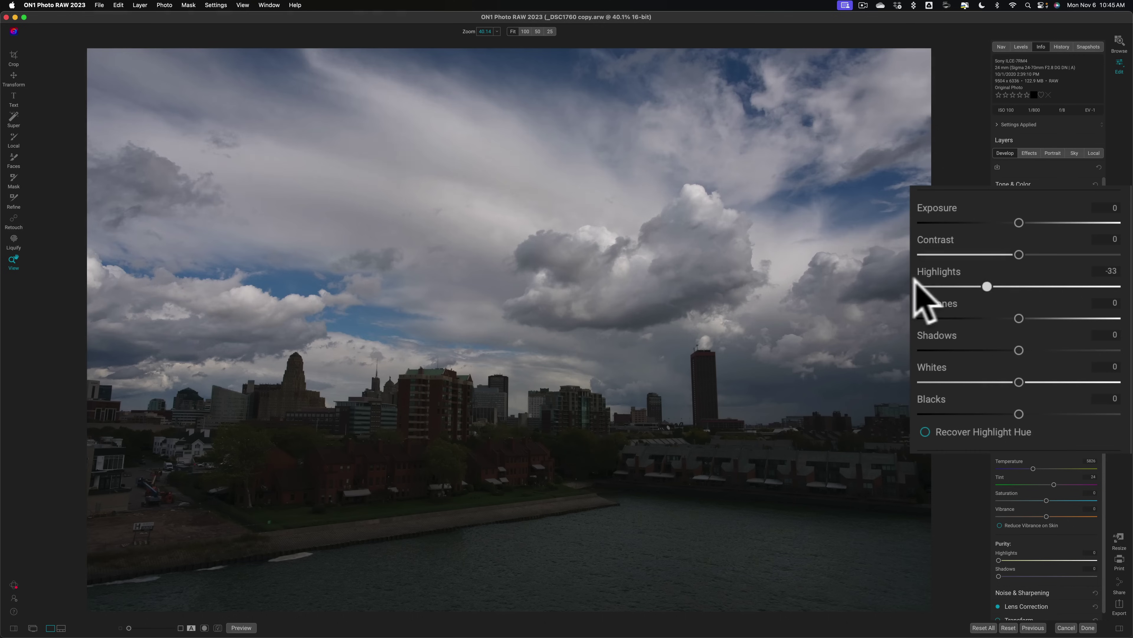
mouse_move(1088, 288)
mouse_down()
mouse_move(1113, 287)
mouse_move(1006, 290)
mouse_move(1117, 291)
mouse_move(1004, 285)
mouse_move(1118, 283)
mouse_move(959, 286)
mouse_move(931, 302)
mouse_move(959, 311)
mouse_move(1032, 304)
mouse_move(957, 296)
mouse_move(949, 311)
mouse_move(1058, 299)
mouse_move(923, 287)
mouse_move(1107, 288)
mouse_move(1081, 287)
mouse_up()
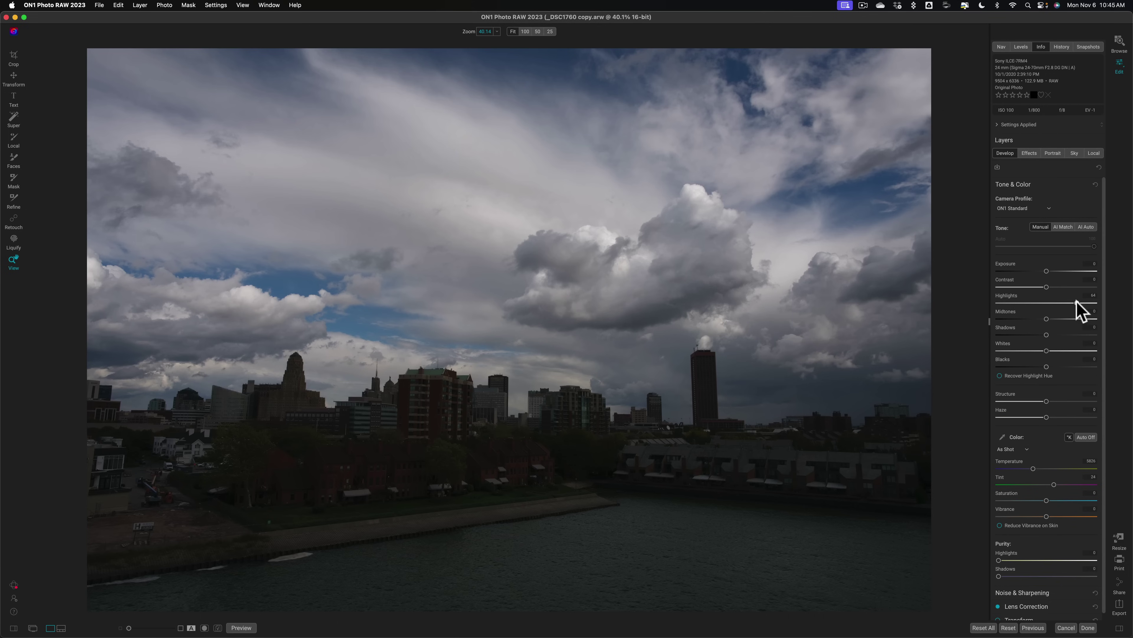
drag(1073, 302, 1050, 302)
drag(1051, 302, 1026, 300)
double_click(1027, 302)
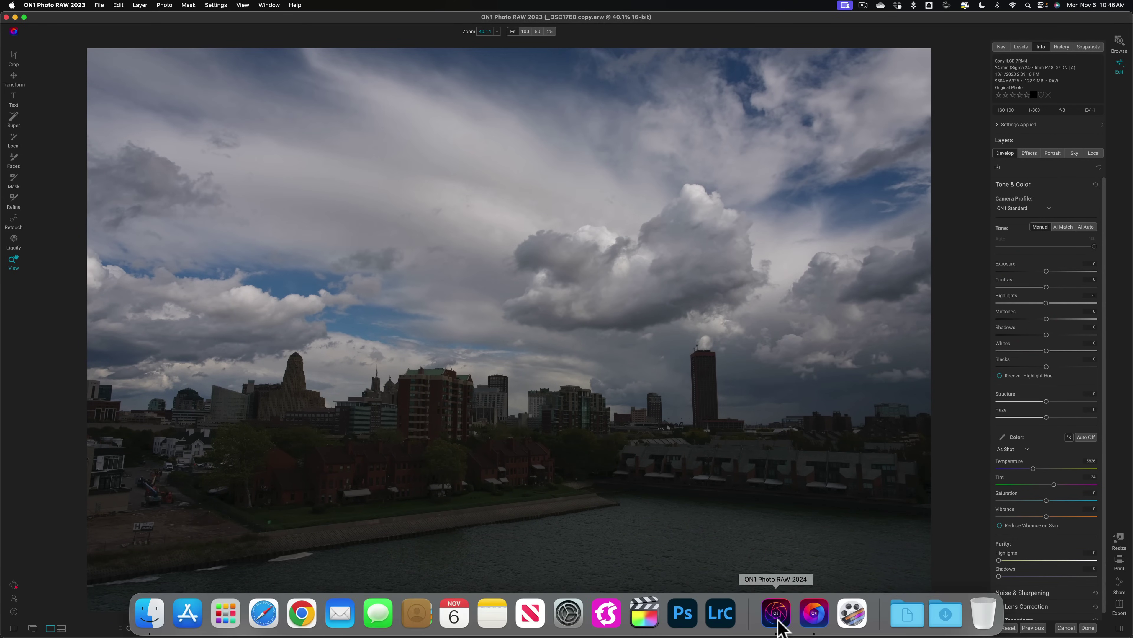
Switch back to ON1 Photo RAW 2024, try Highlights at 100 and 34, and reset it to 0.
click(777, 611)
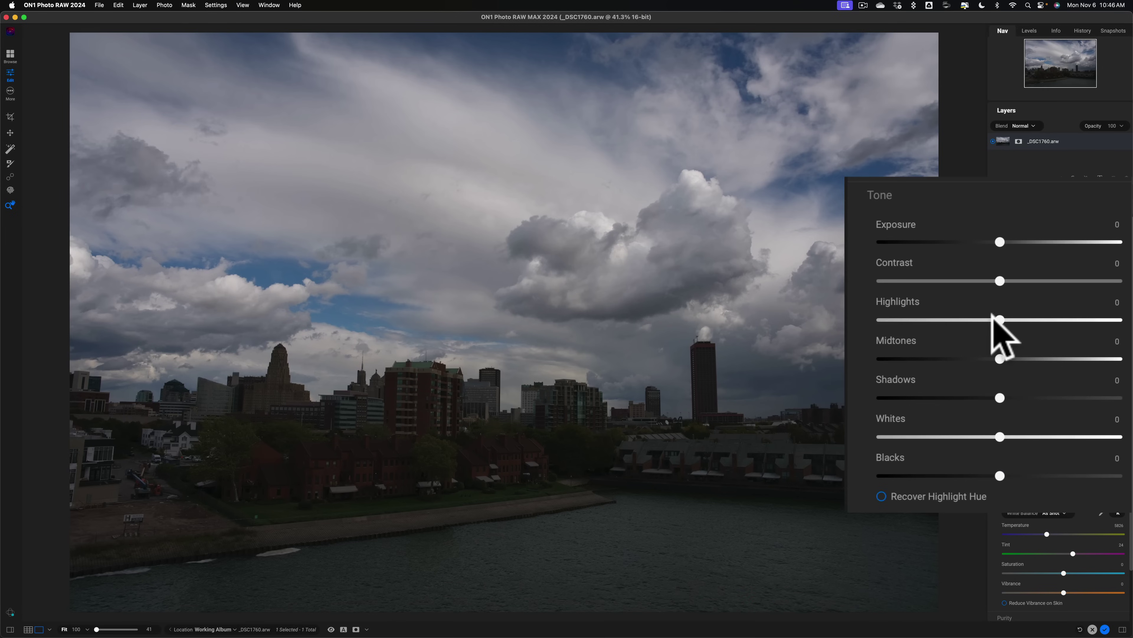
drag(1000, 319, 1117, 320)
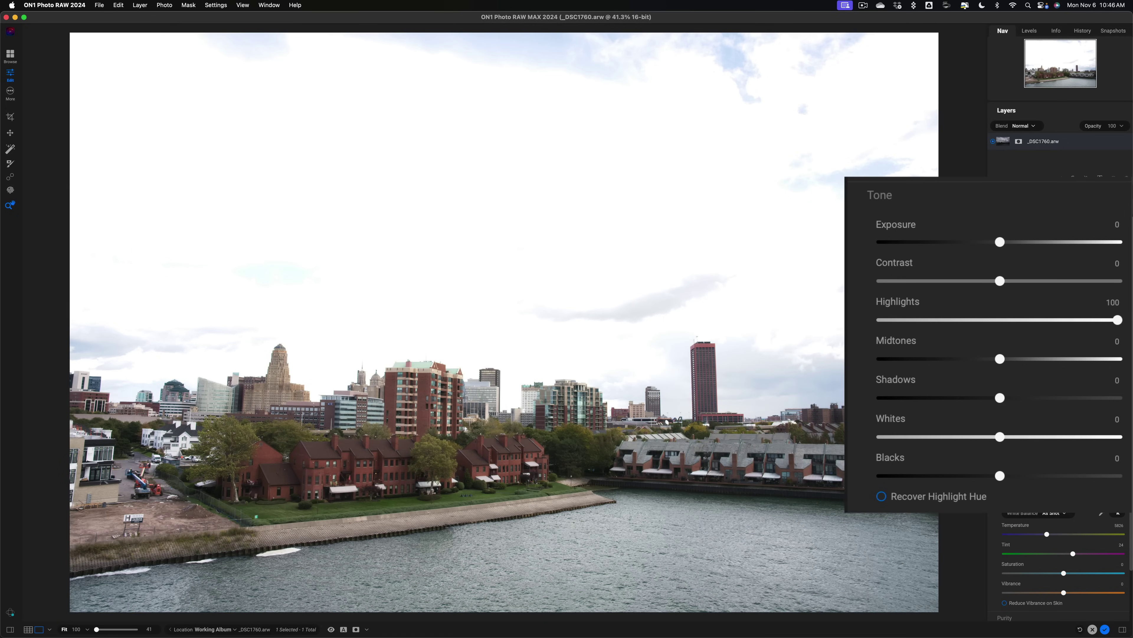
drag(1117, 320, 1037, 322)
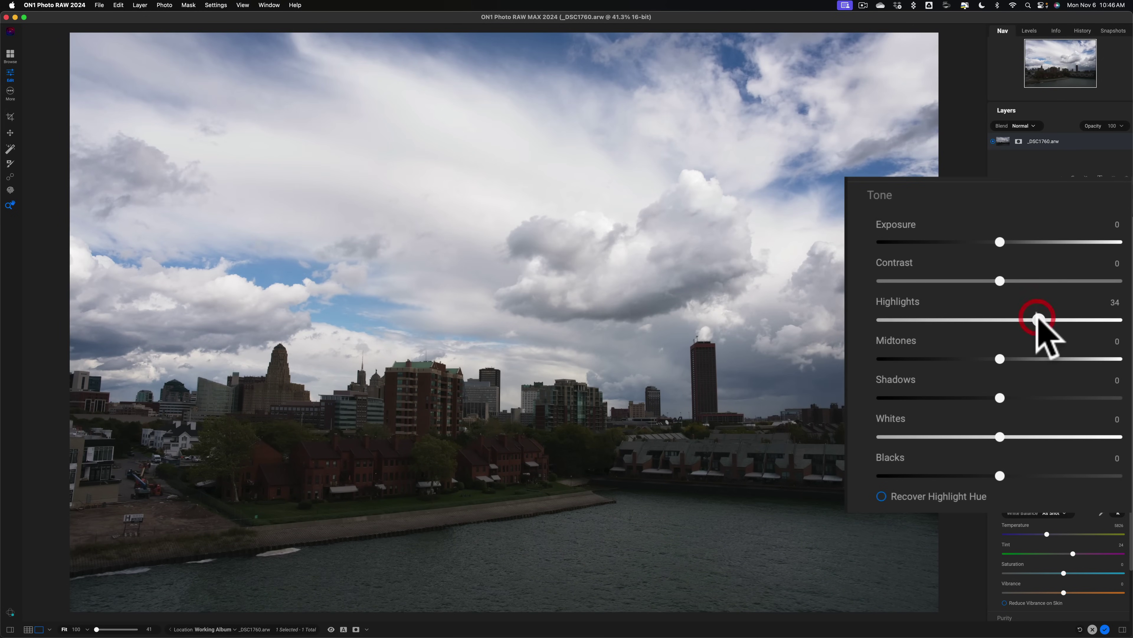
double_click(1038, 320)
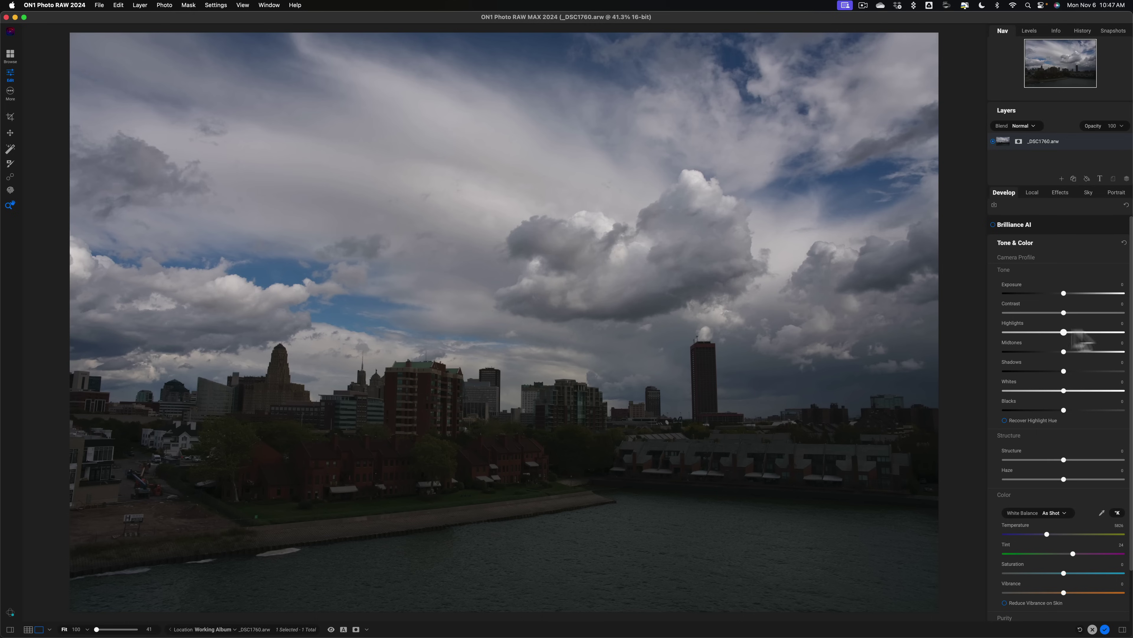
In the Files preferences, turn the ON1 sidecar file saving option off and back on, and close the preferences.
click(81, 5)
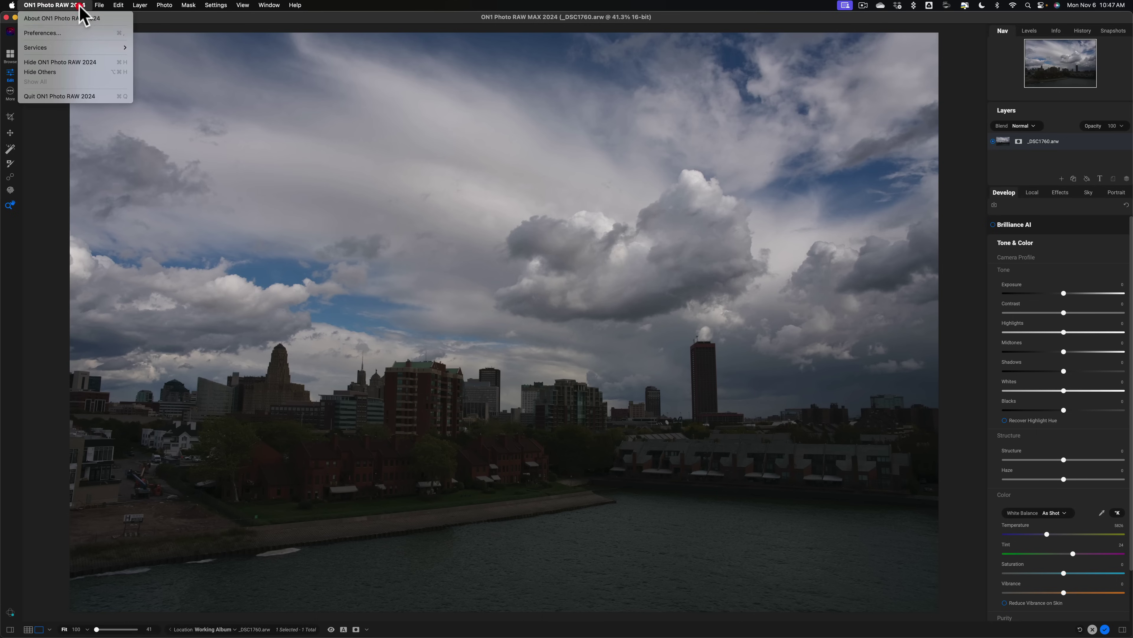
click(49, 33)
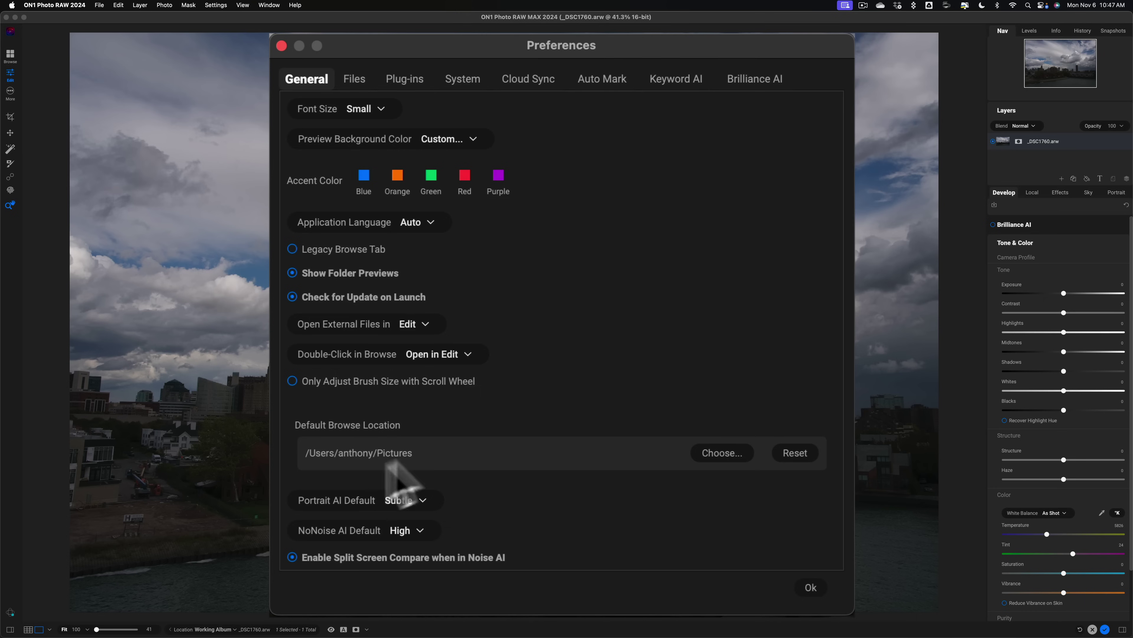
click(364, 79)
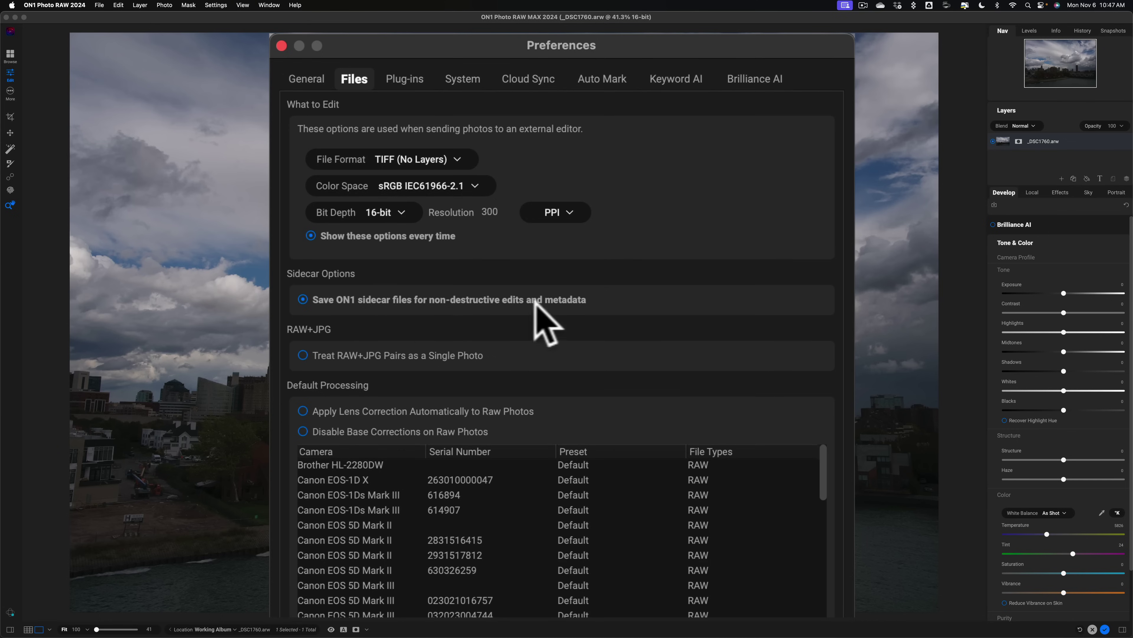
click(303, 299)
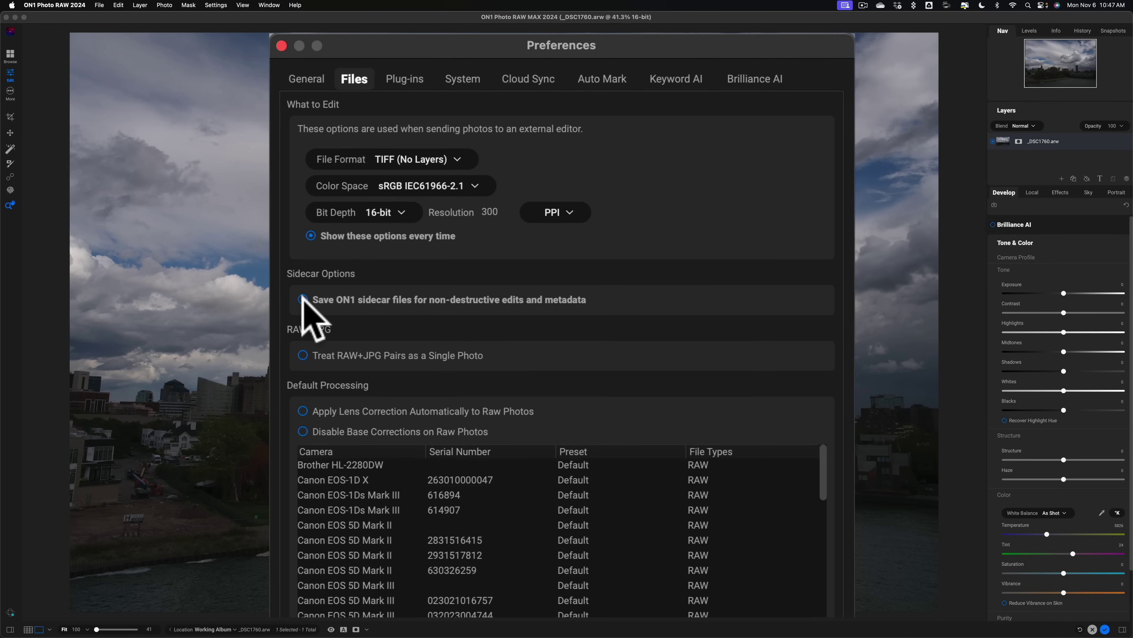
click(303, 299)
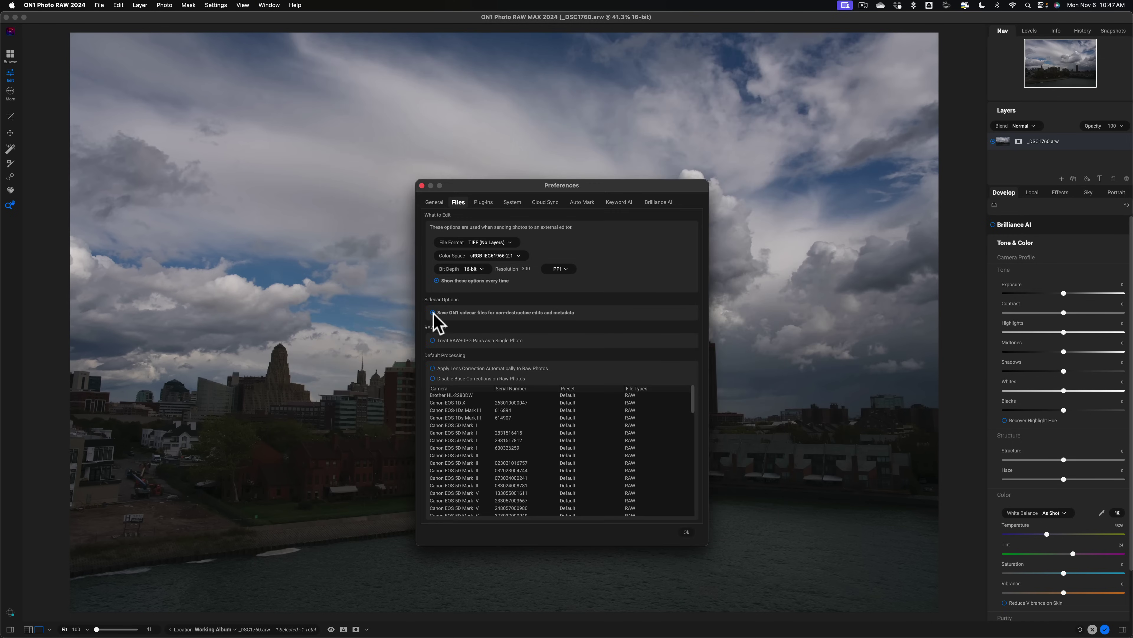
click(422, 186)
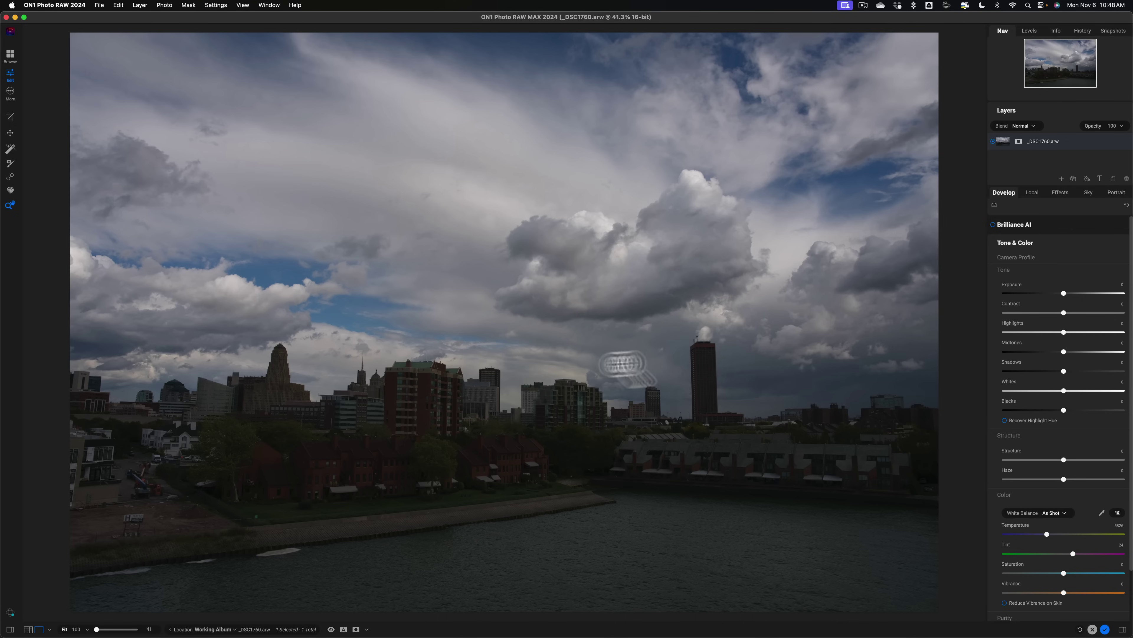
Correct the leaning buildings by enabling Transform and setting its Vertical value to about -15.
click(1066, 243)
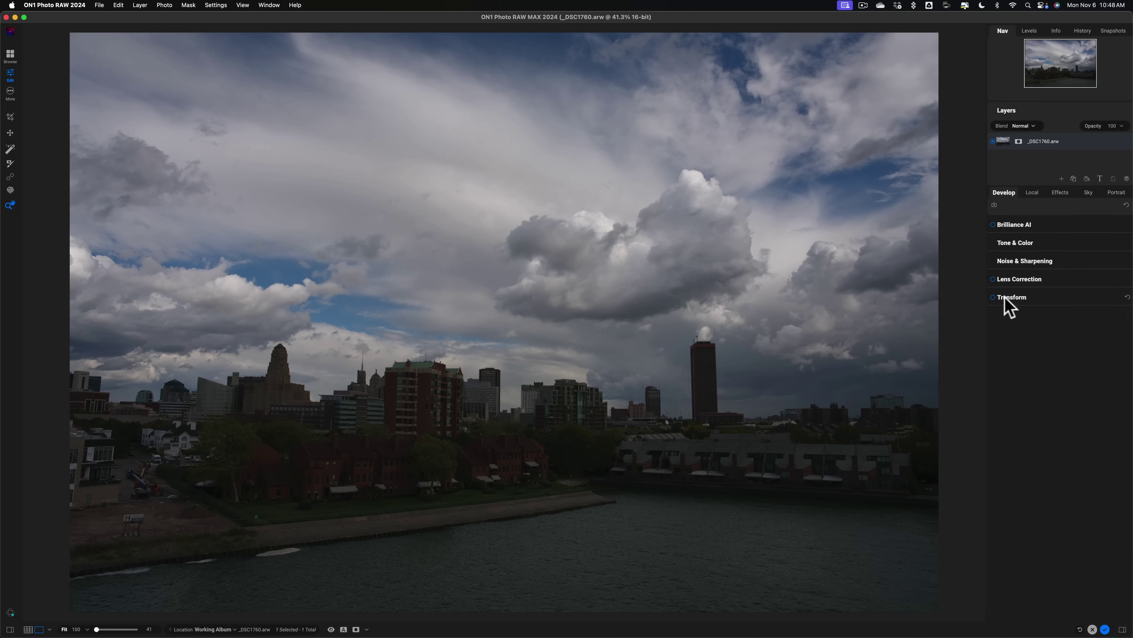
click(982, 297)
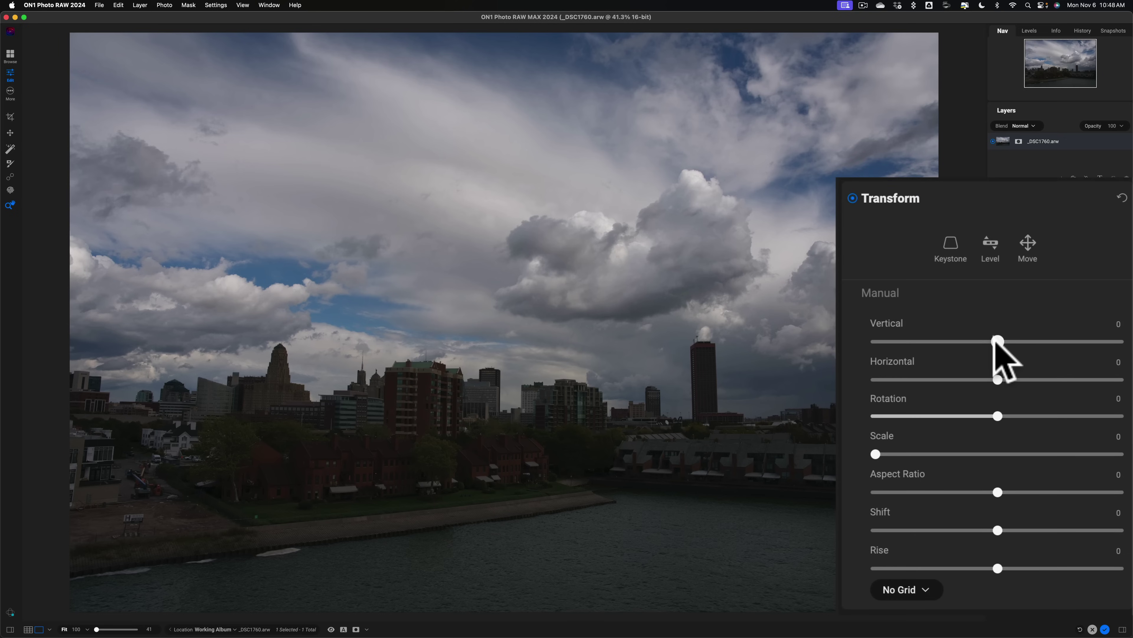
drag(996, 342, 979, 340)
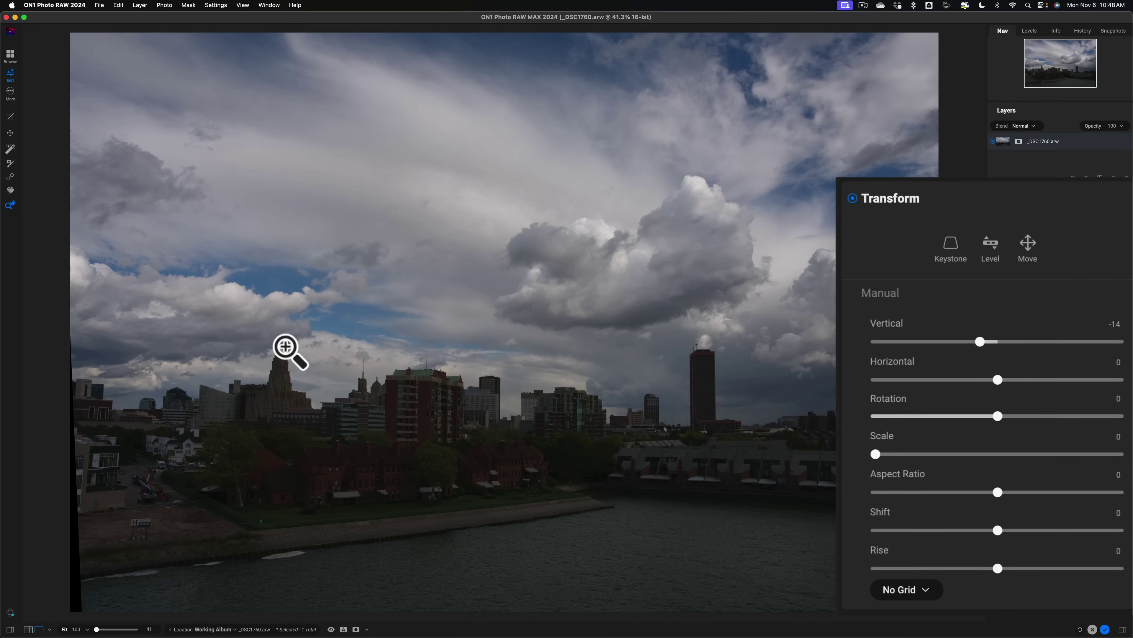
drag(980, 344, 976, 342)
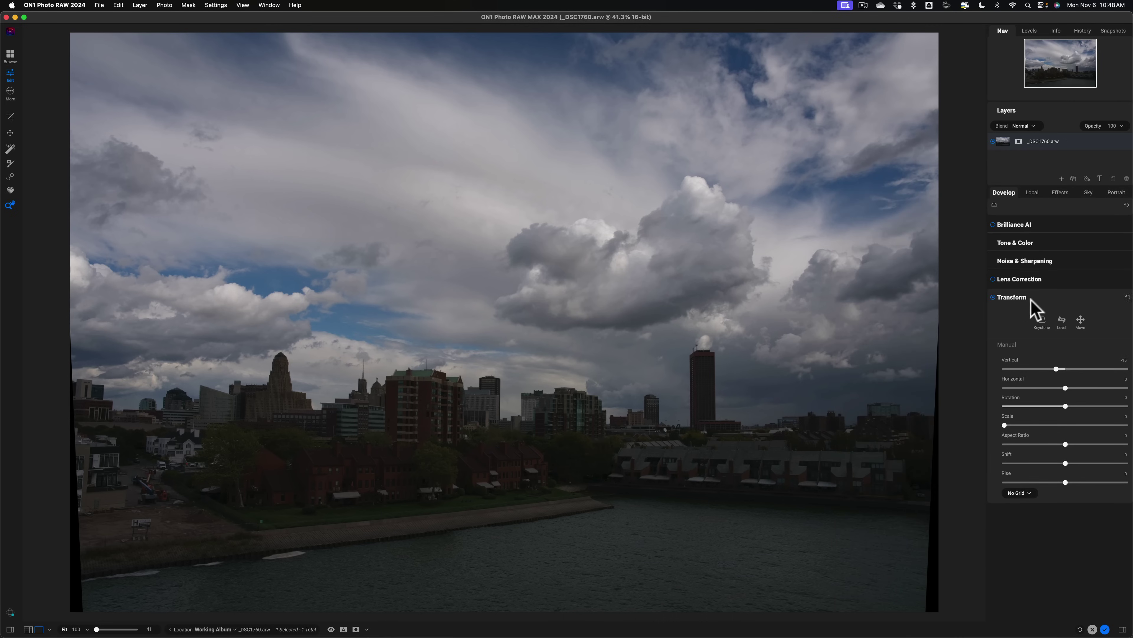
click(1040, 297)
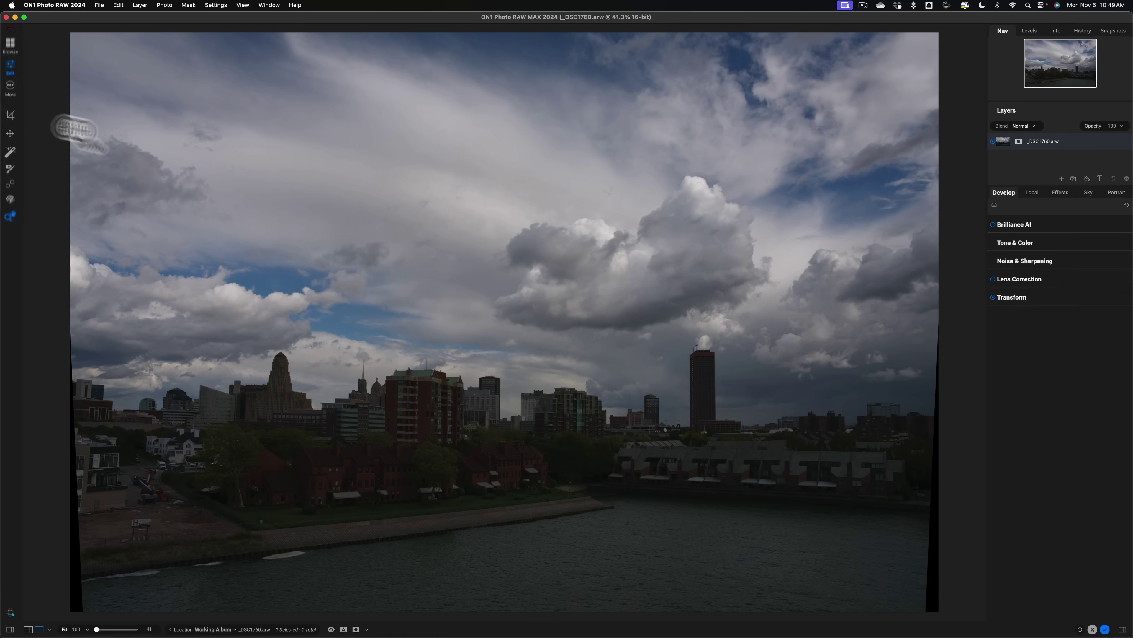
Crop the photo at its original aspect ratio to remove the black wedges along both sides, and apply the crop.
click(9, 150)
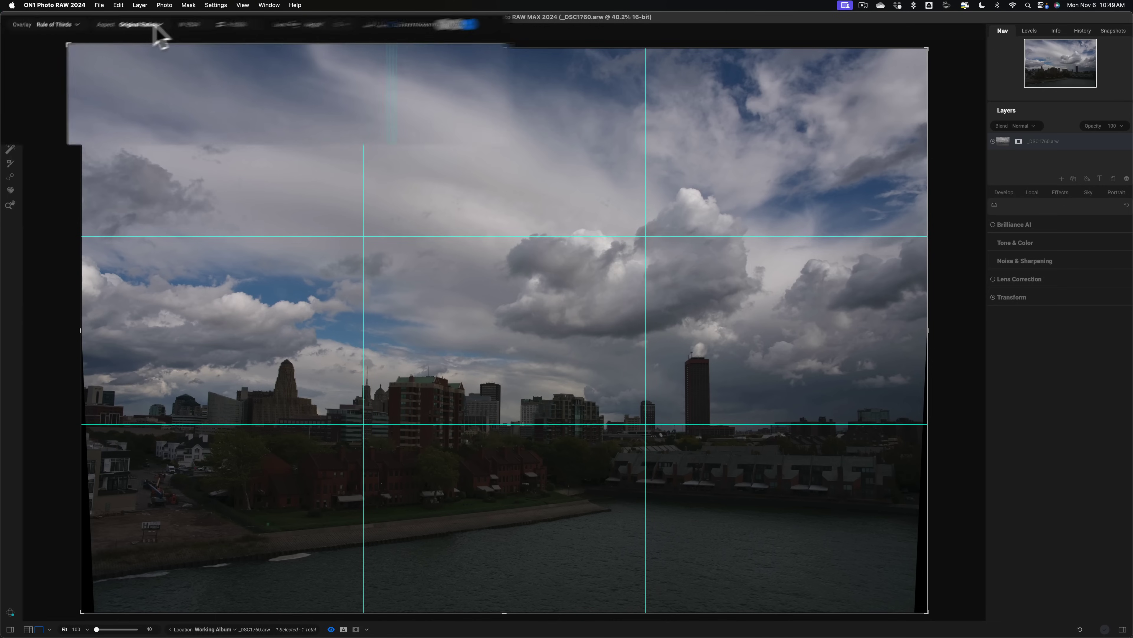
click(161, 31)
click(282, 20)
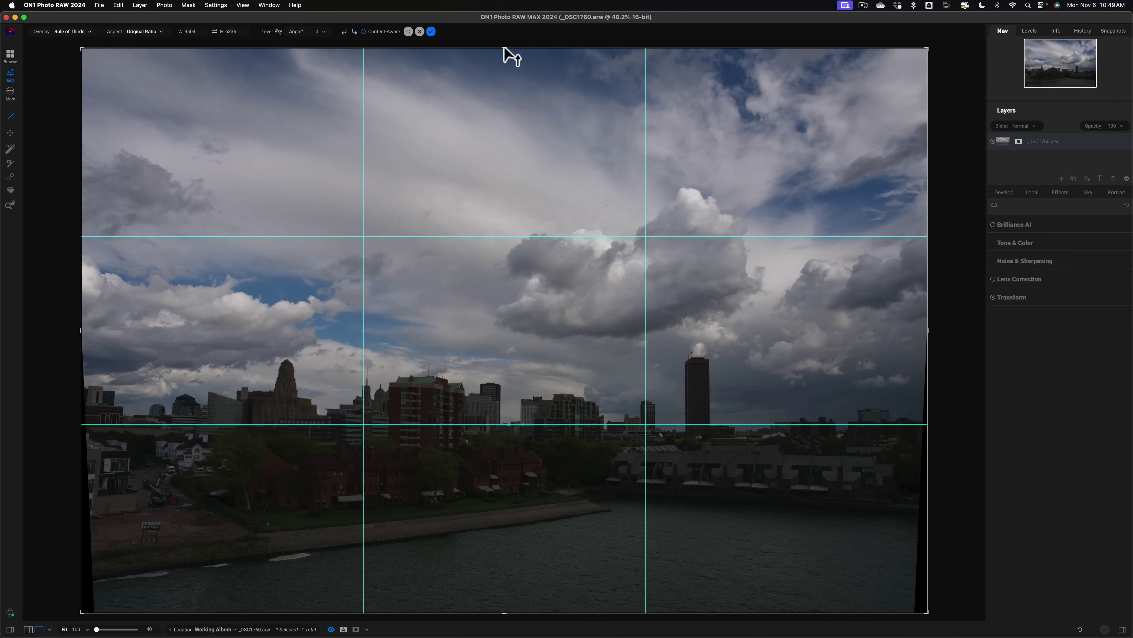
drag(504, 48, 505, 60)
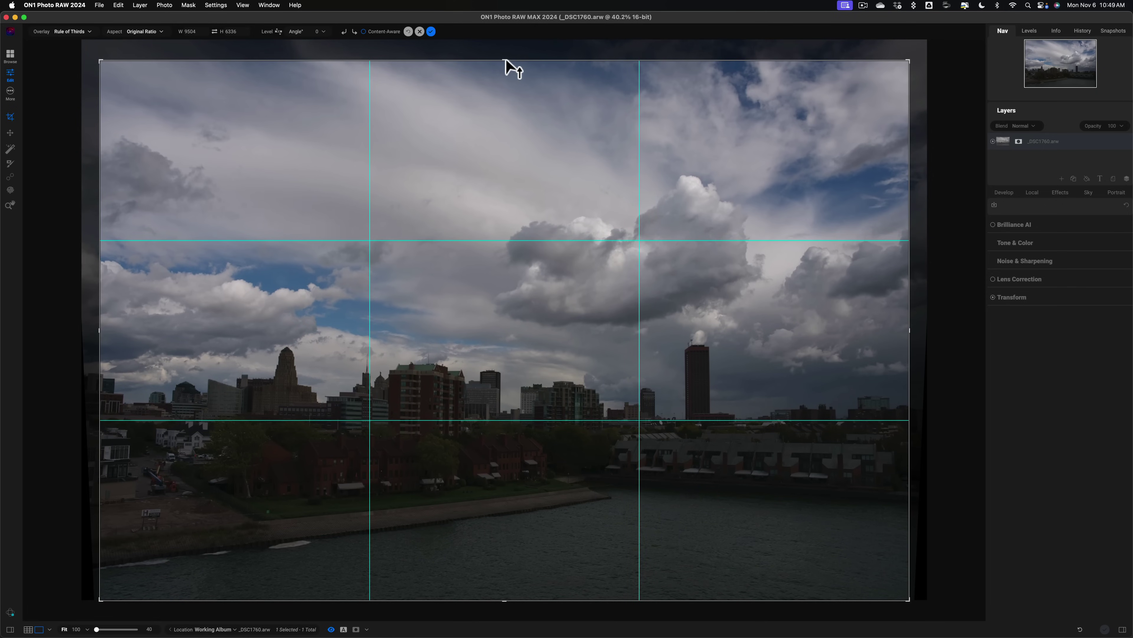
drag(505, 59, 506, 56)
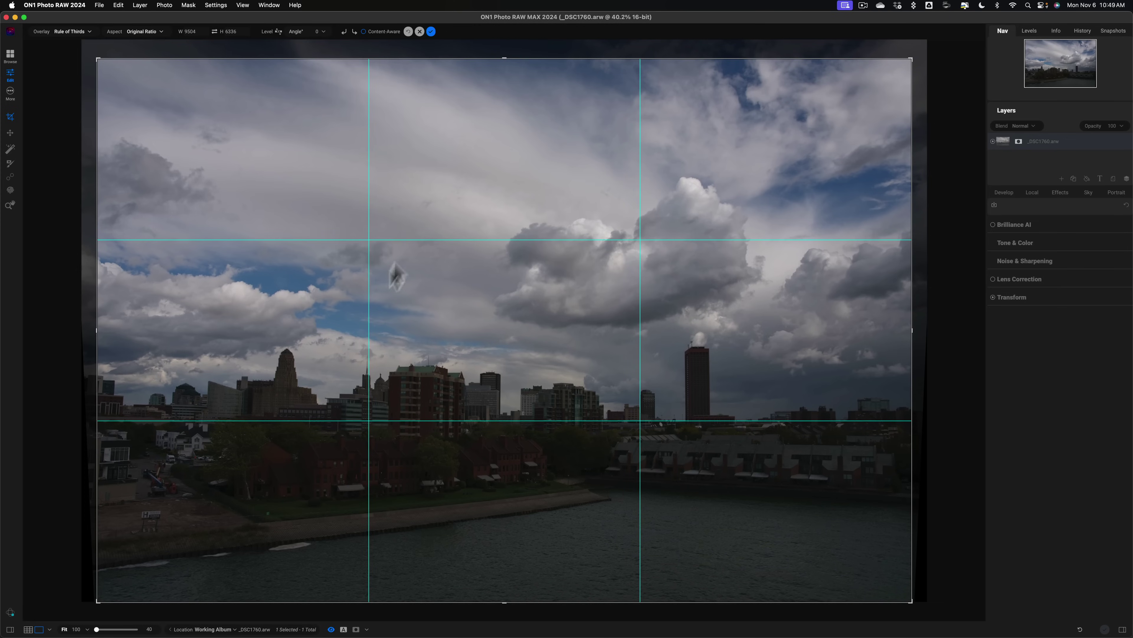
click(431, 31)
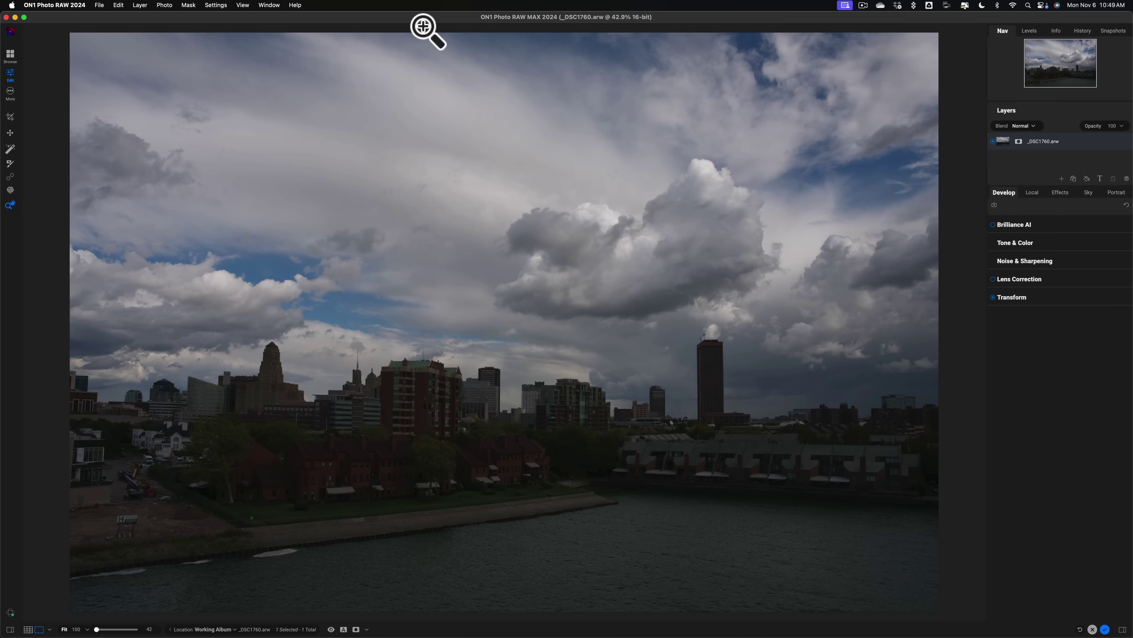
click(1059, 250)
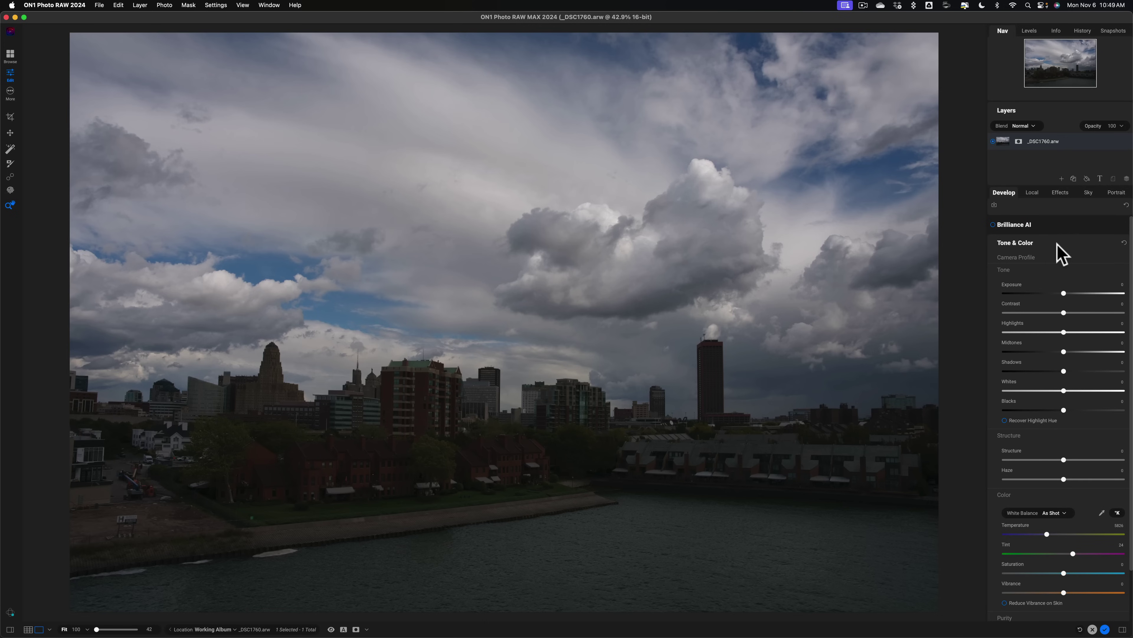
click(1057, 245)
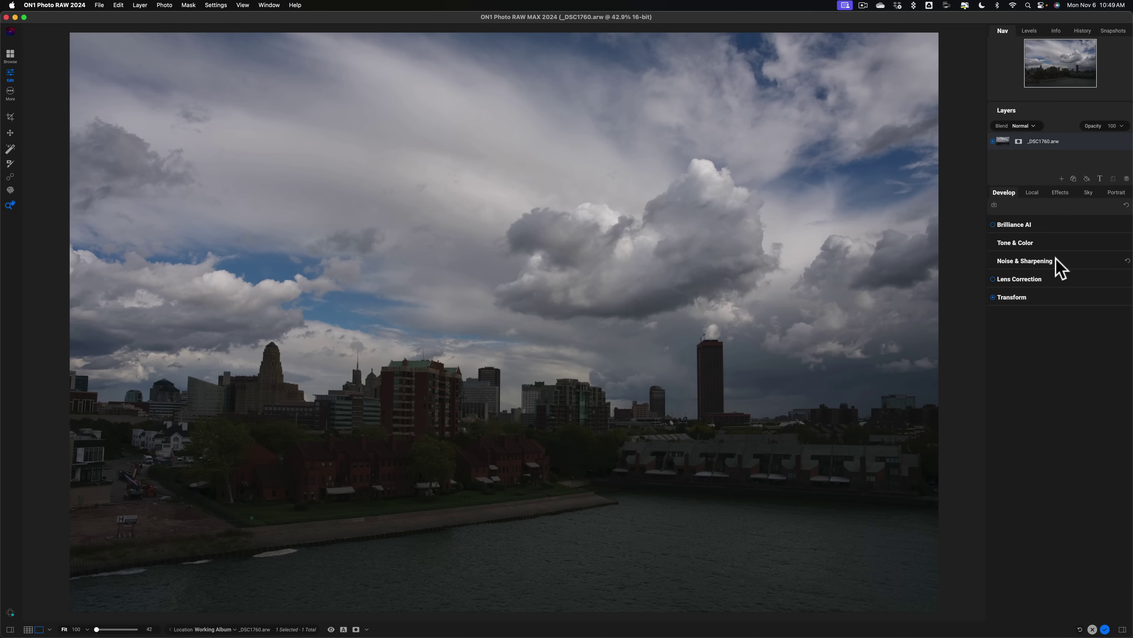
click(1026, 261)
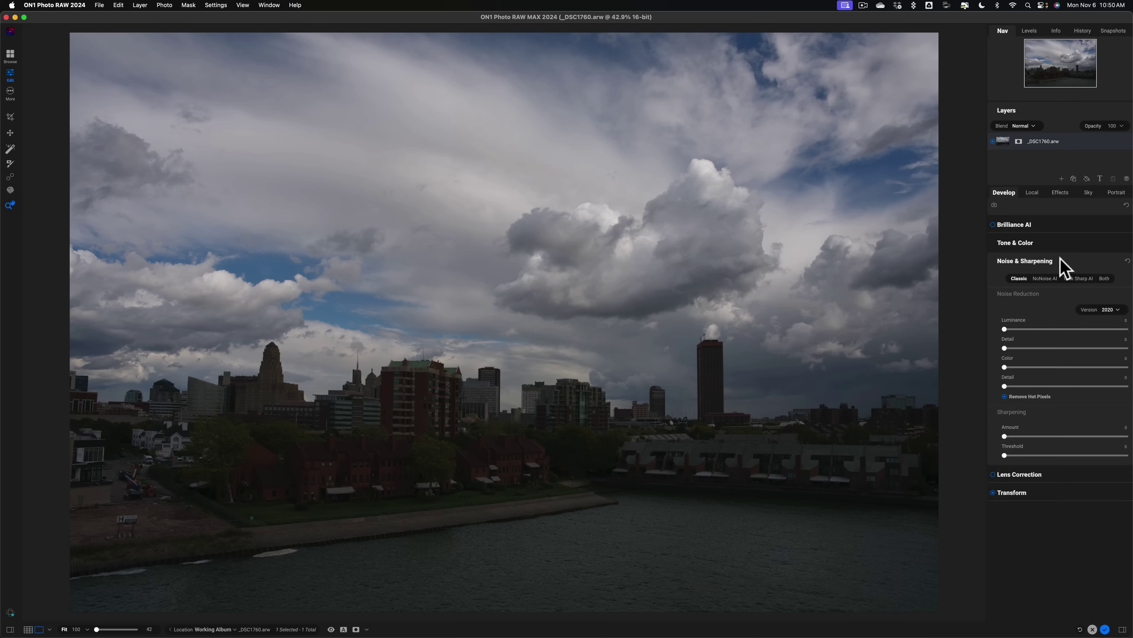
click(1062, 262)
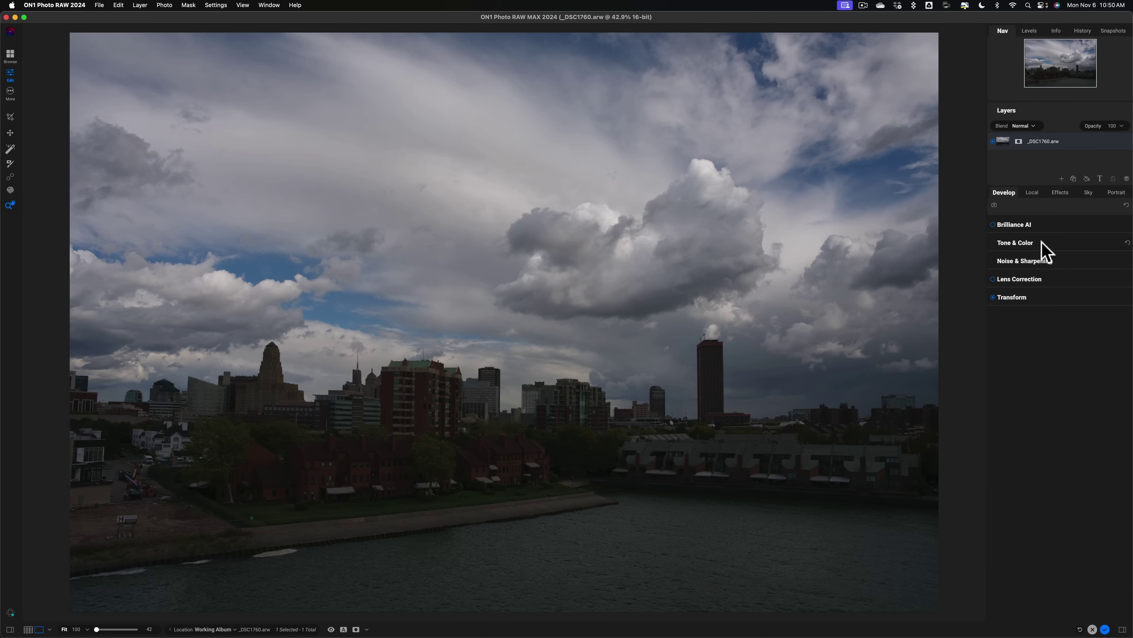
In Tone & Color, set Midtones to 32, Highlights to -55 and Shadows to 10.
click(1044, 250)
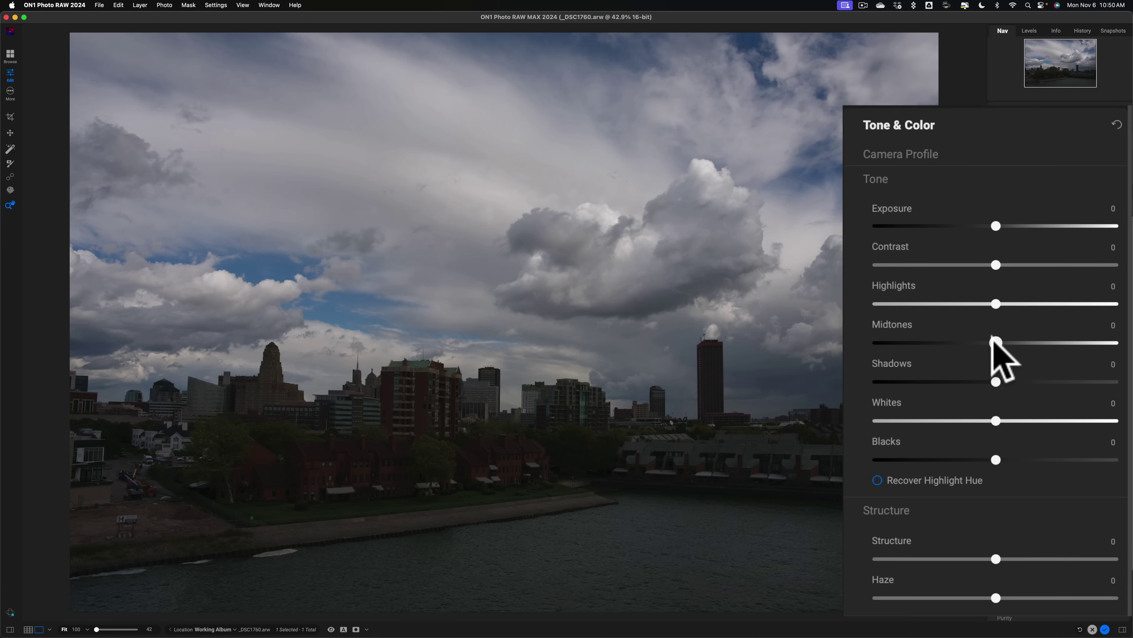
drag(991, 335, 1029, 338)
scroll(999, 315, down, 1)
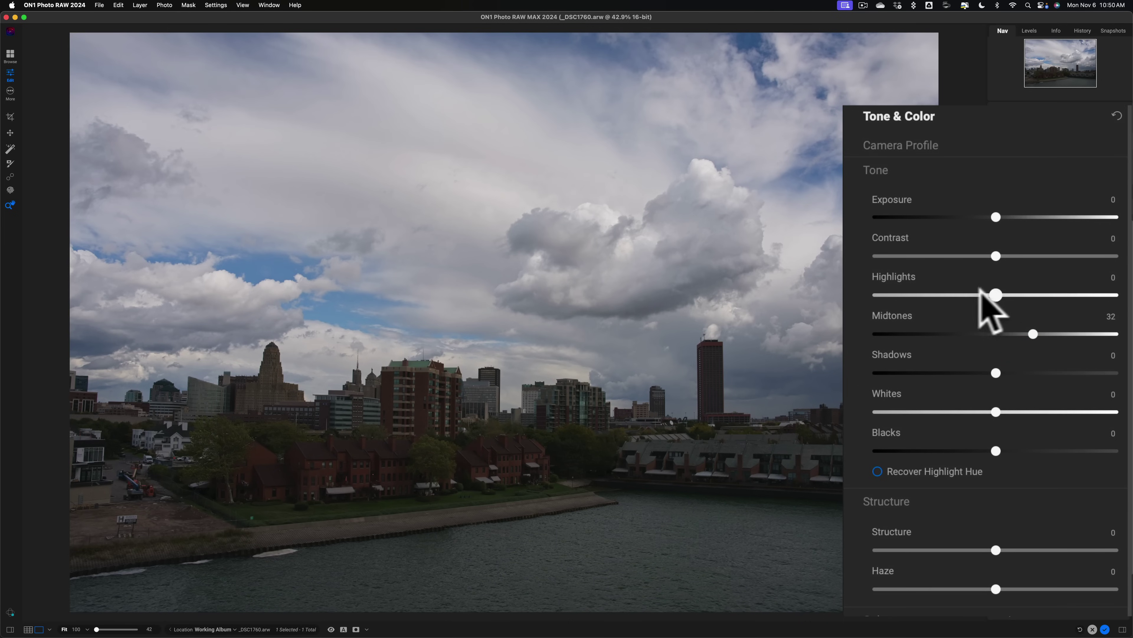
drag(995, 294, 931, 295)
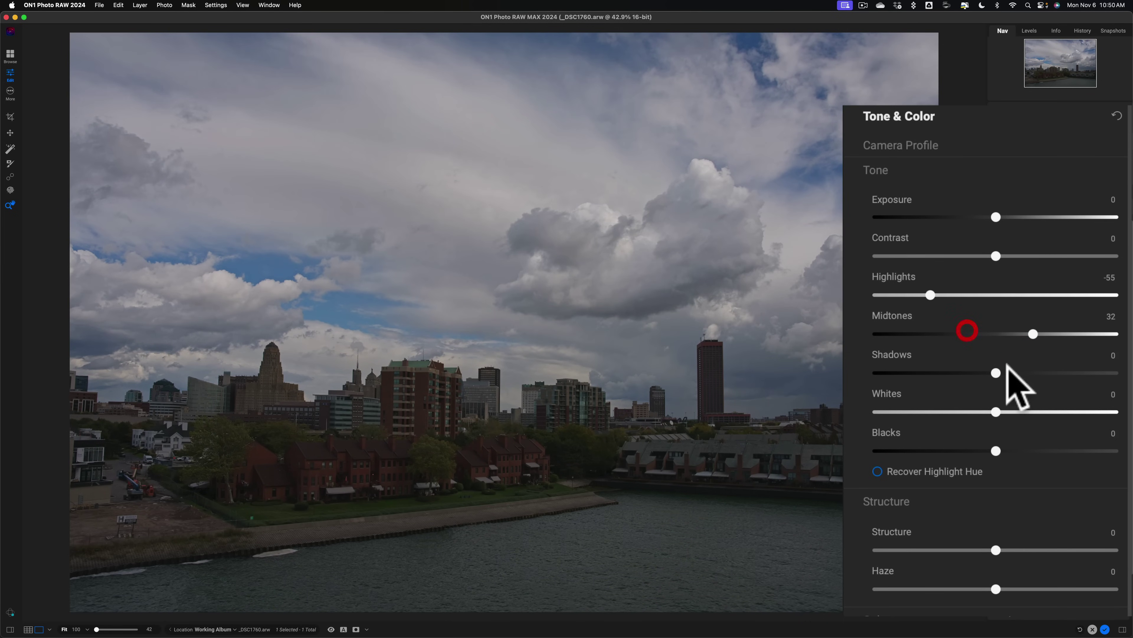
drag(993, 373, 1007, 373)
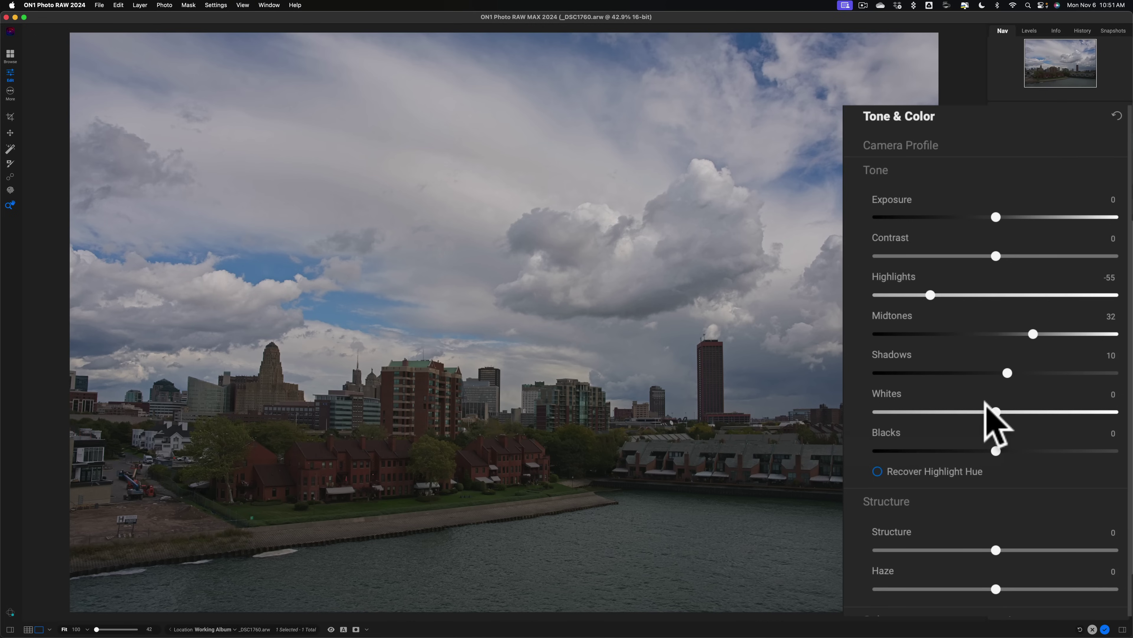
Set the Tone & Color Whites to 54 and Blacks to -9, using the clipping overlay to judge the limits.
key(j)
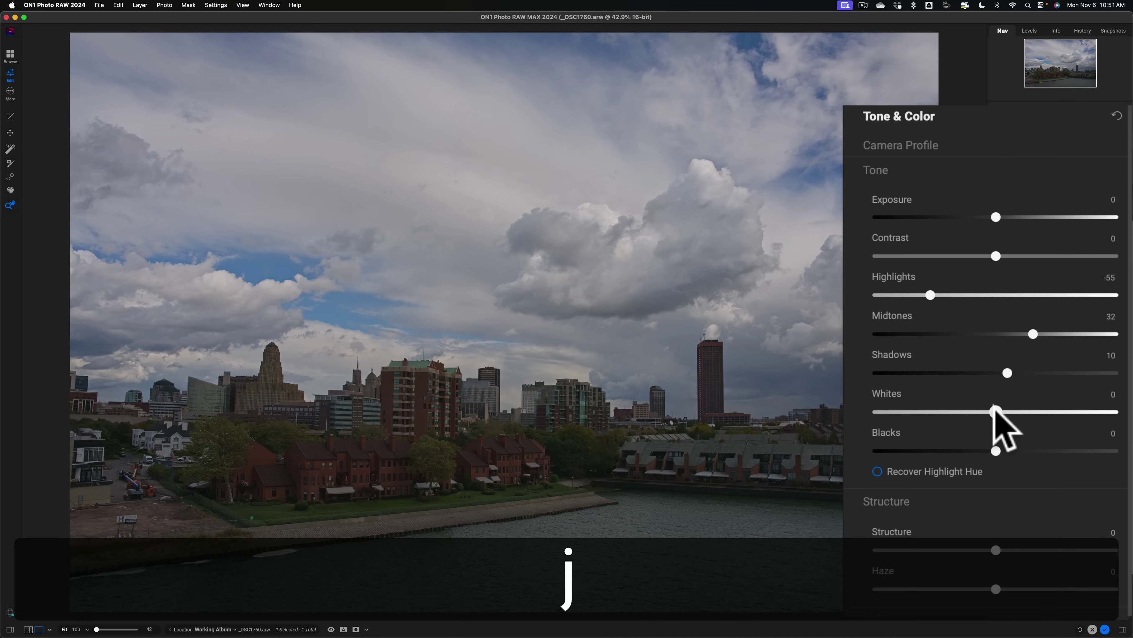
drag(995, 410, 1122, 410)
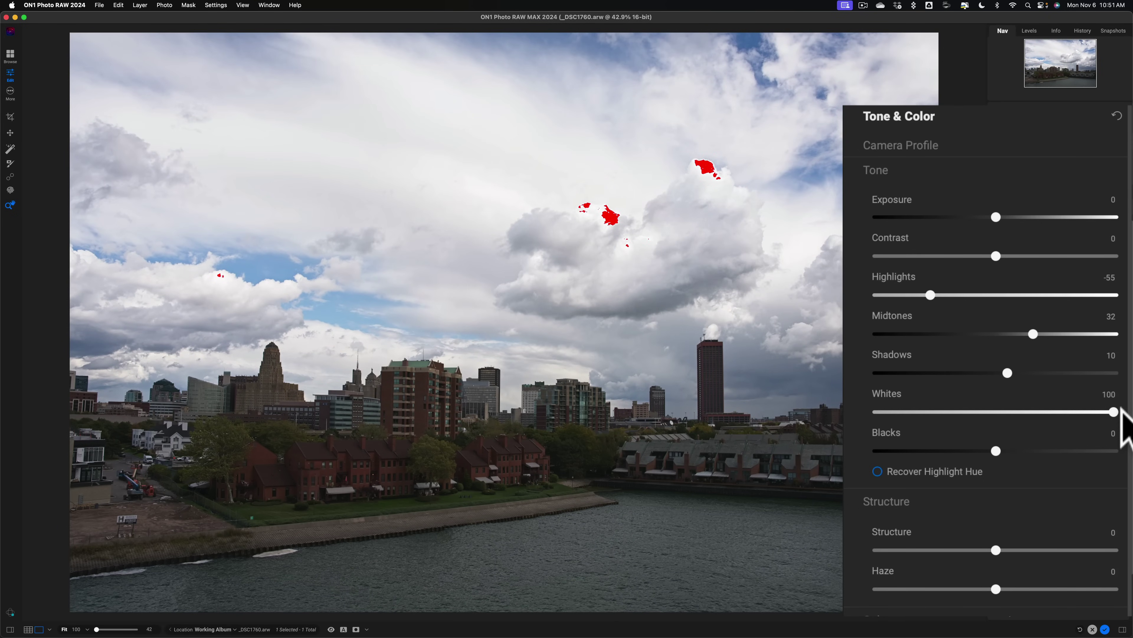
drag(1121, 410, 1059, 411)
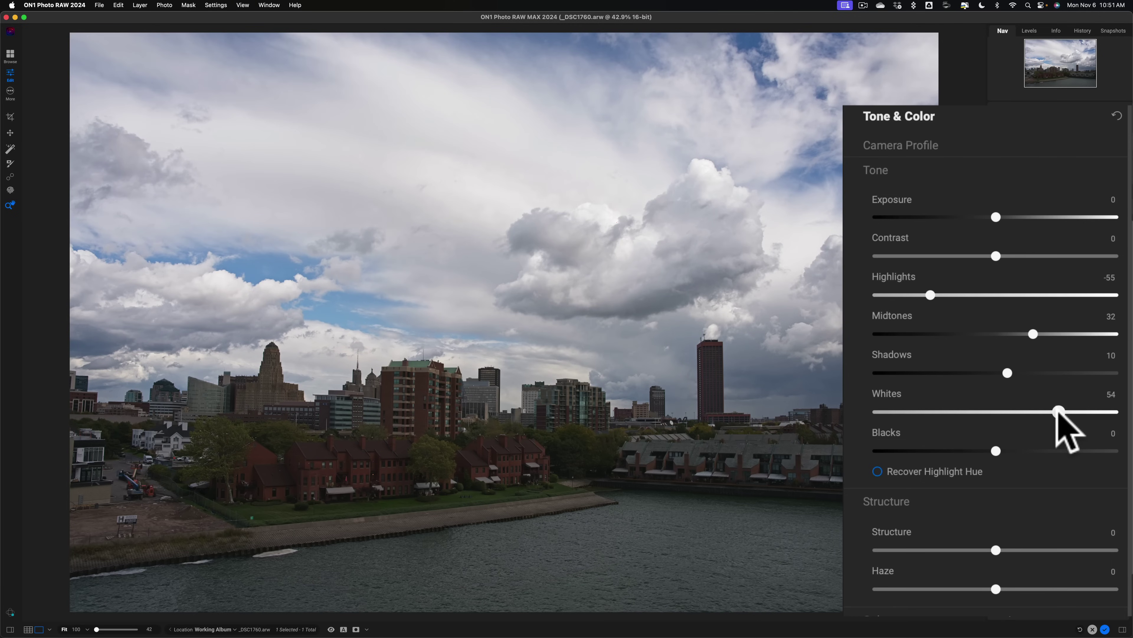
click(1058, 417)
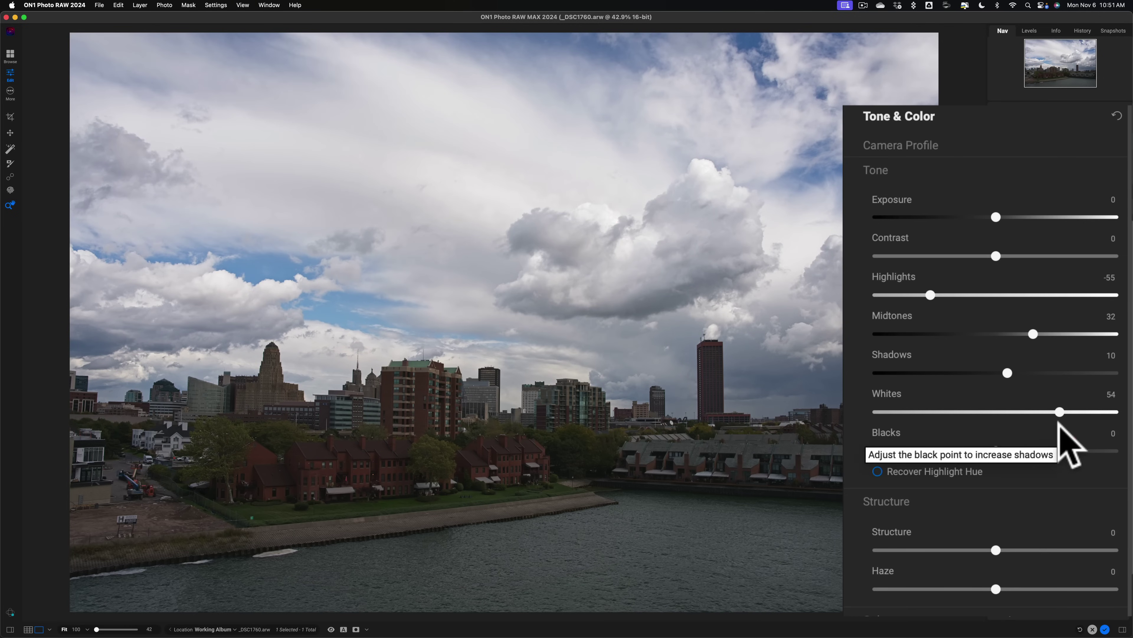
key(j)
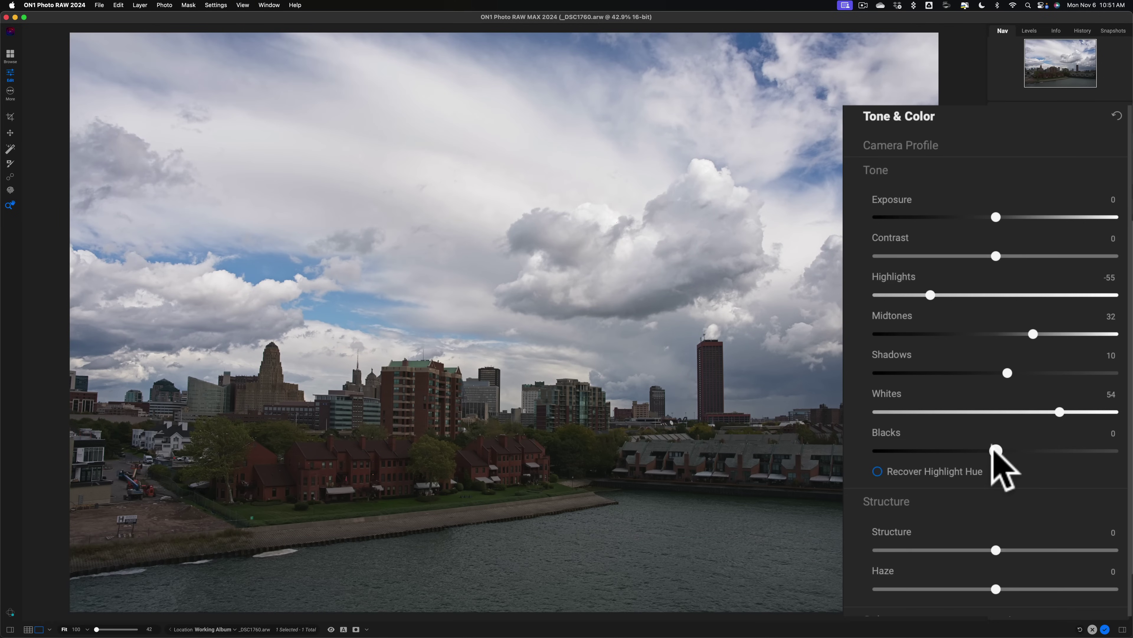
drag(995, 451, 959, 451)
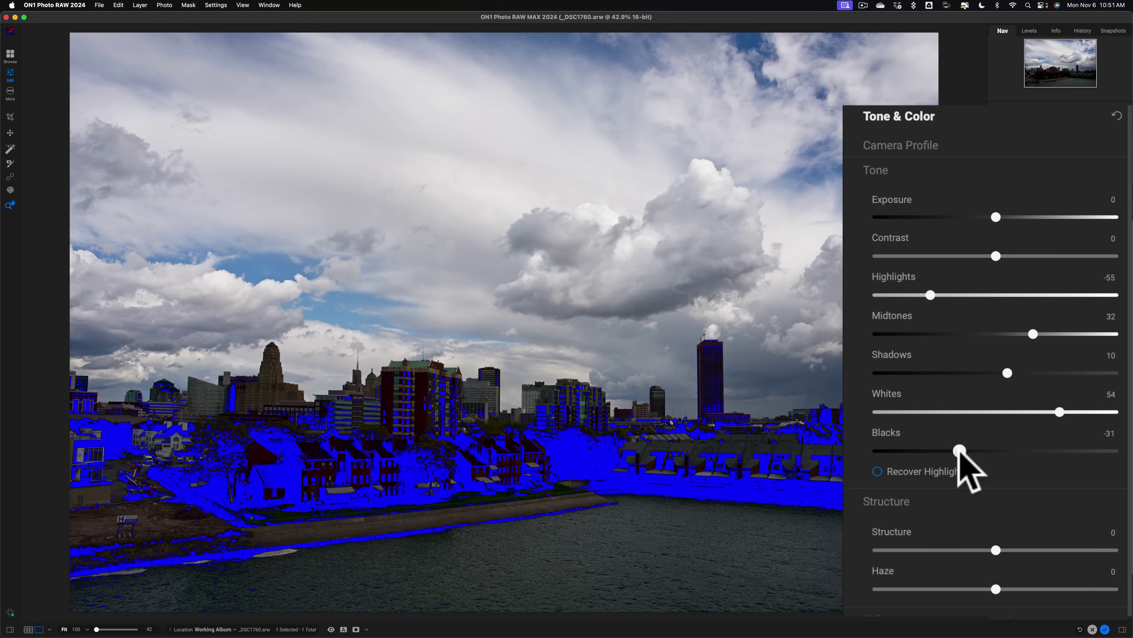
drag(959, 451, 985, 449)
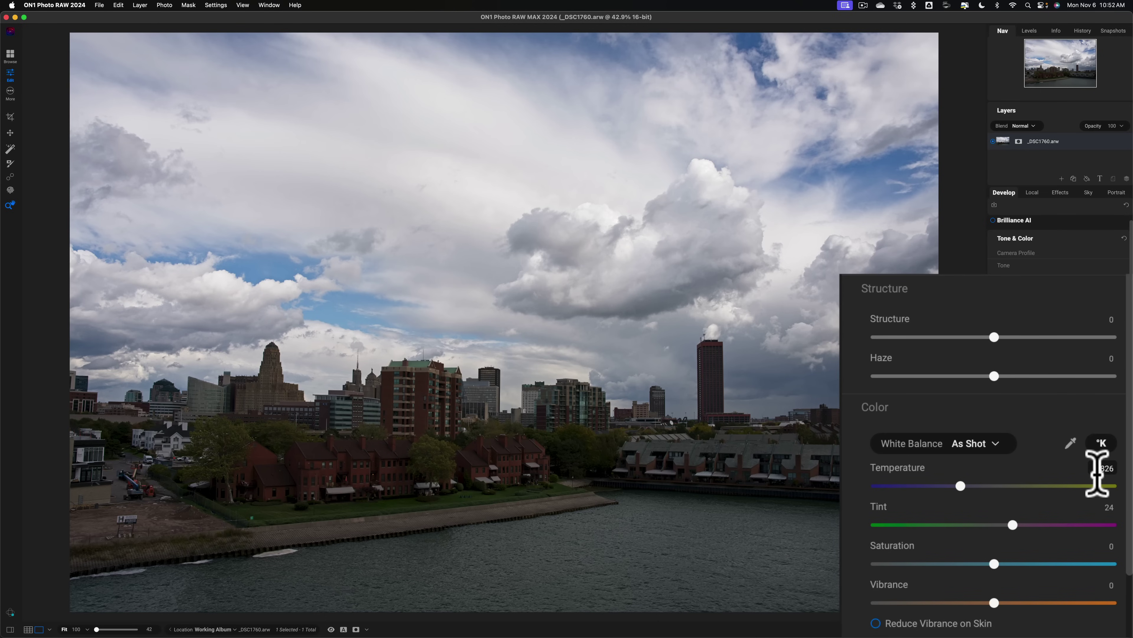
Show the presets, look into the My Style category of AI Style Advisor, and hide the presets again.
scroll(1082, 467, down, 1)
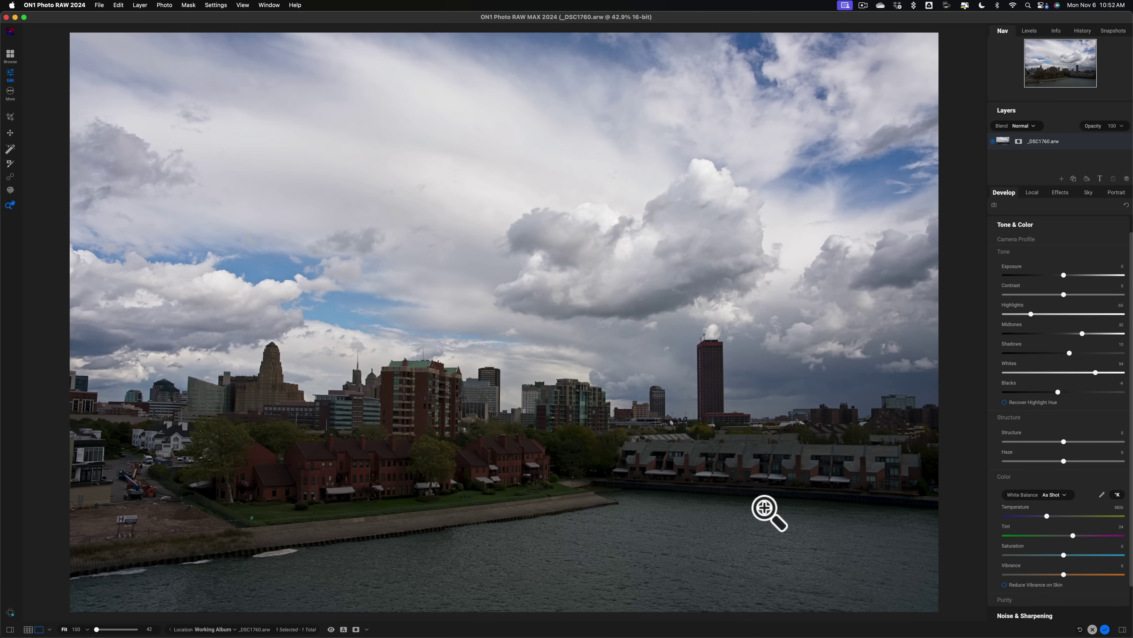
click(9, 629)
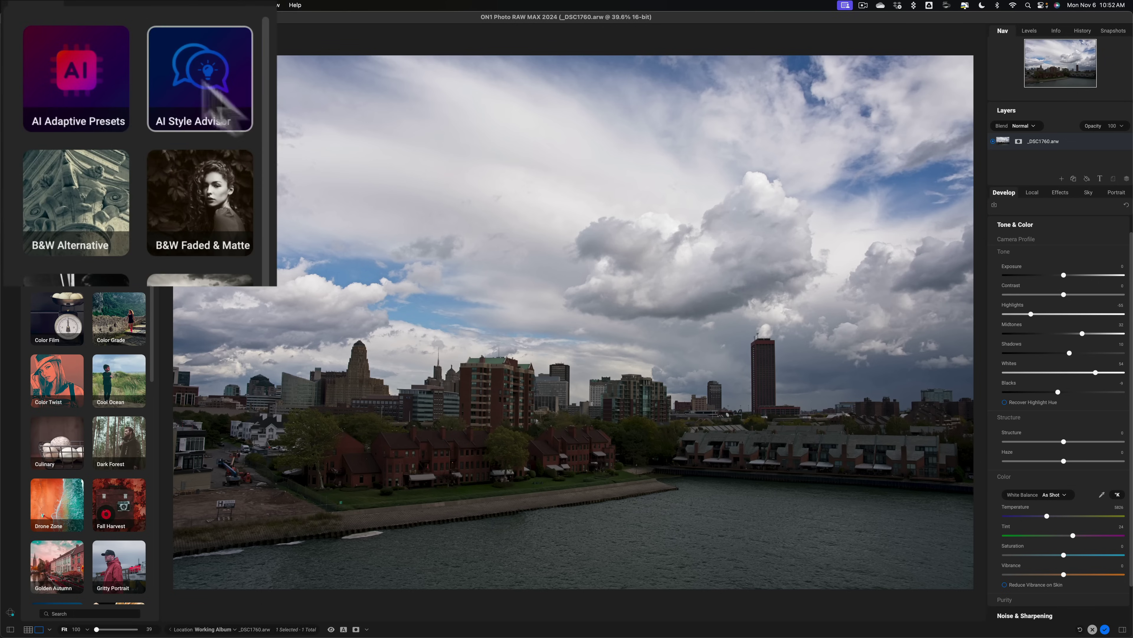
click(219, 101)
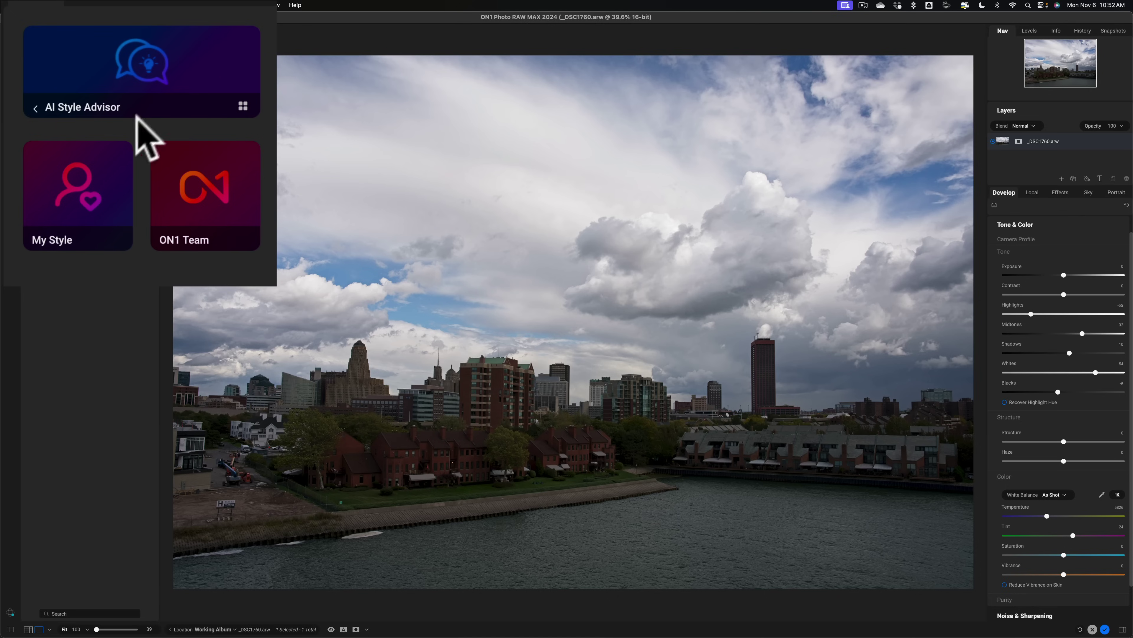
click(66, 234)
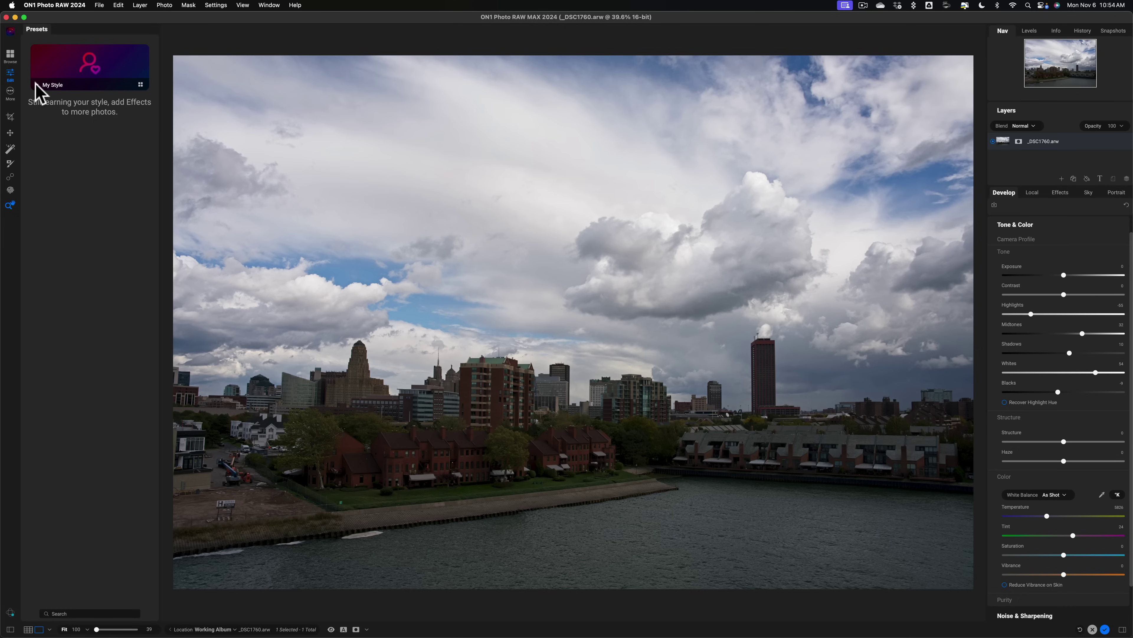
click(35, 85)
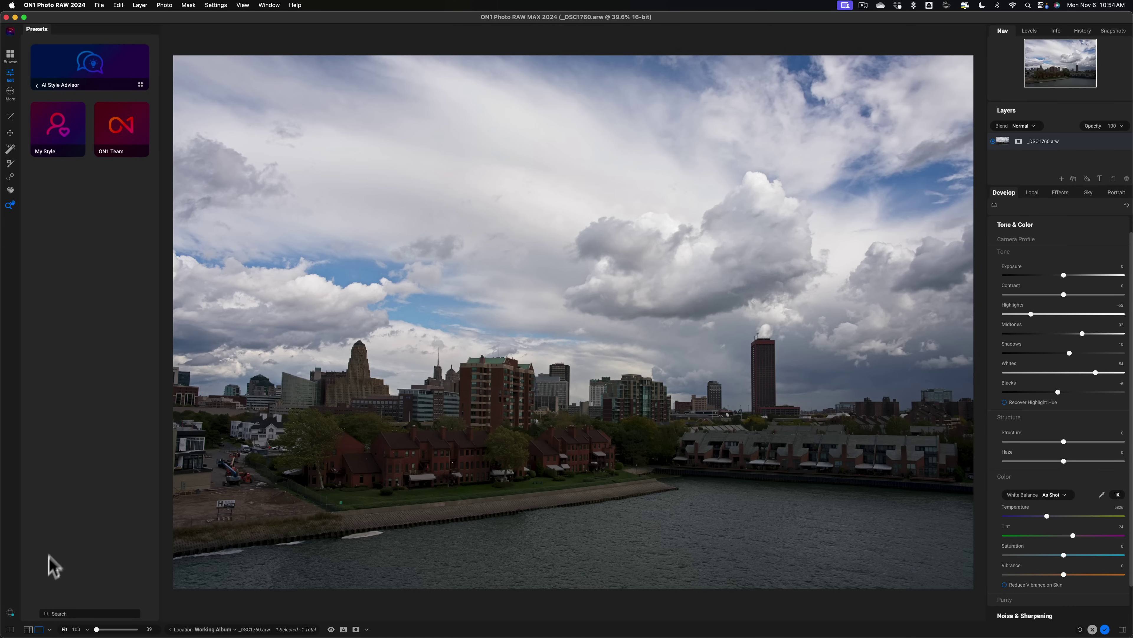
click(9, 629)
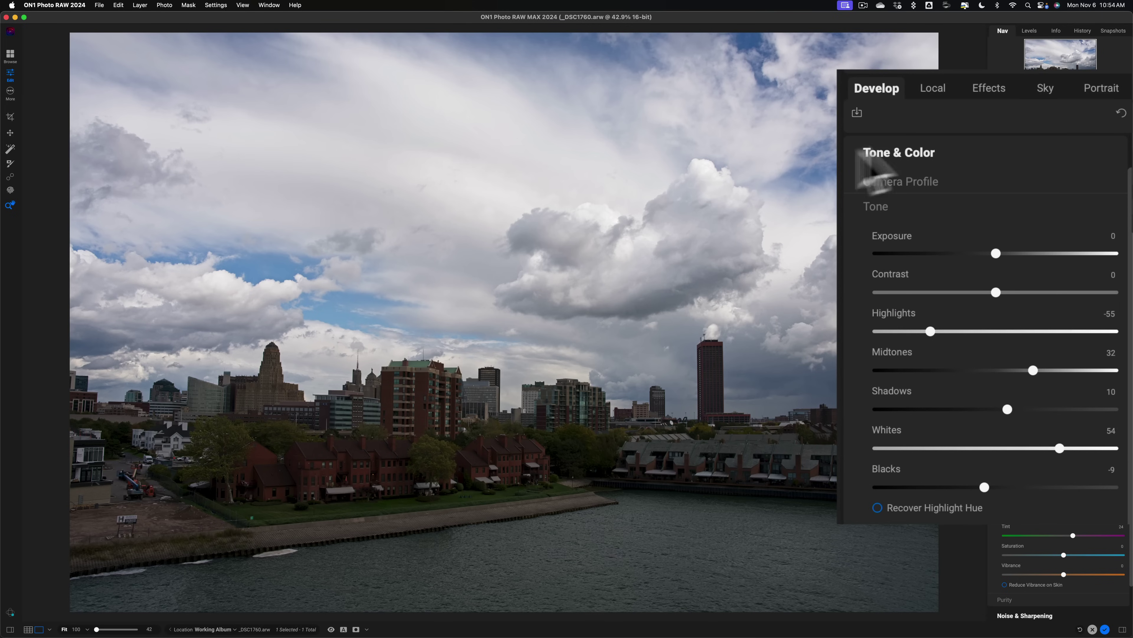
Open the filter browser in Effects to add a filter.
click(998, 85)
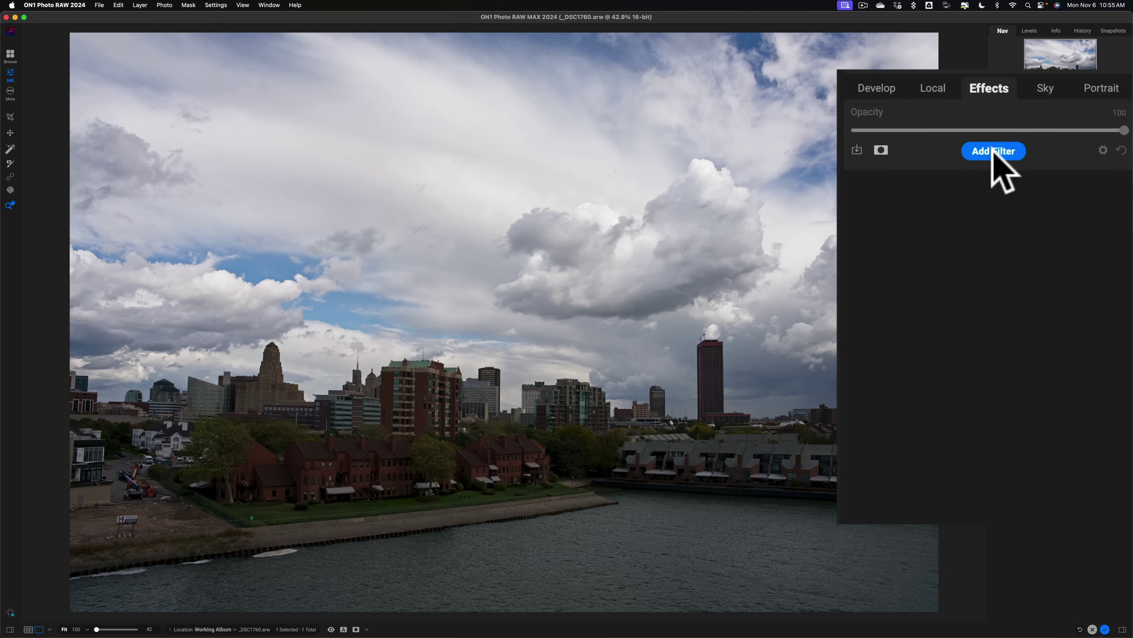
click(991, 154)
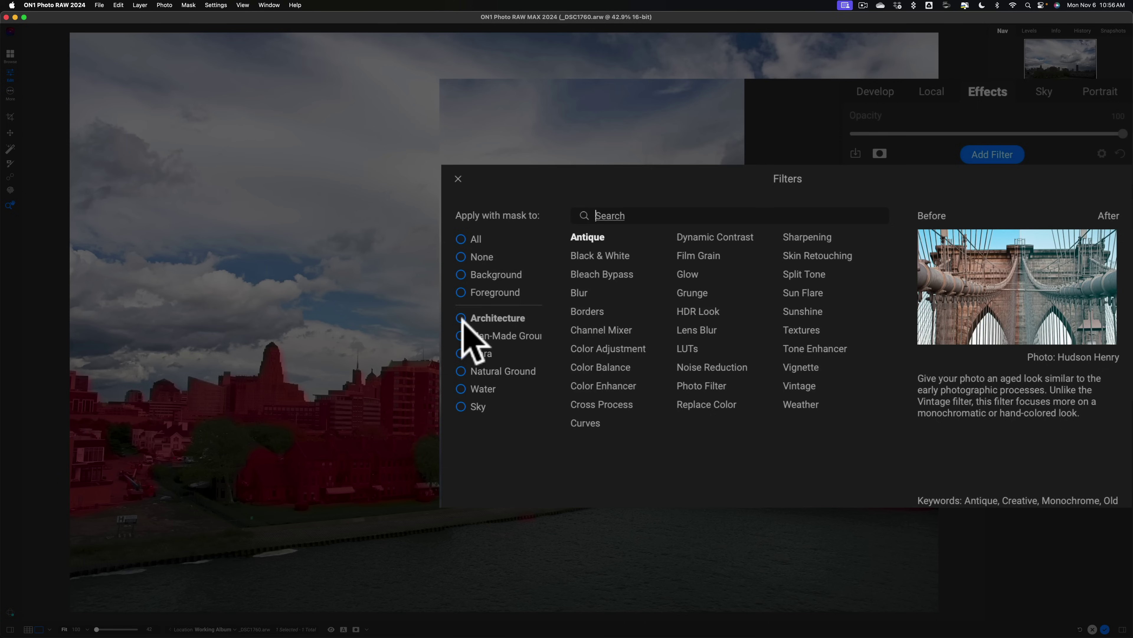
Try masking the filter to Architecture, Man-Made Ground, Flora, Natural Ground and Water, and deselect all five regions again.
click(462, 318)
click(462, 337)
click(463, 354)
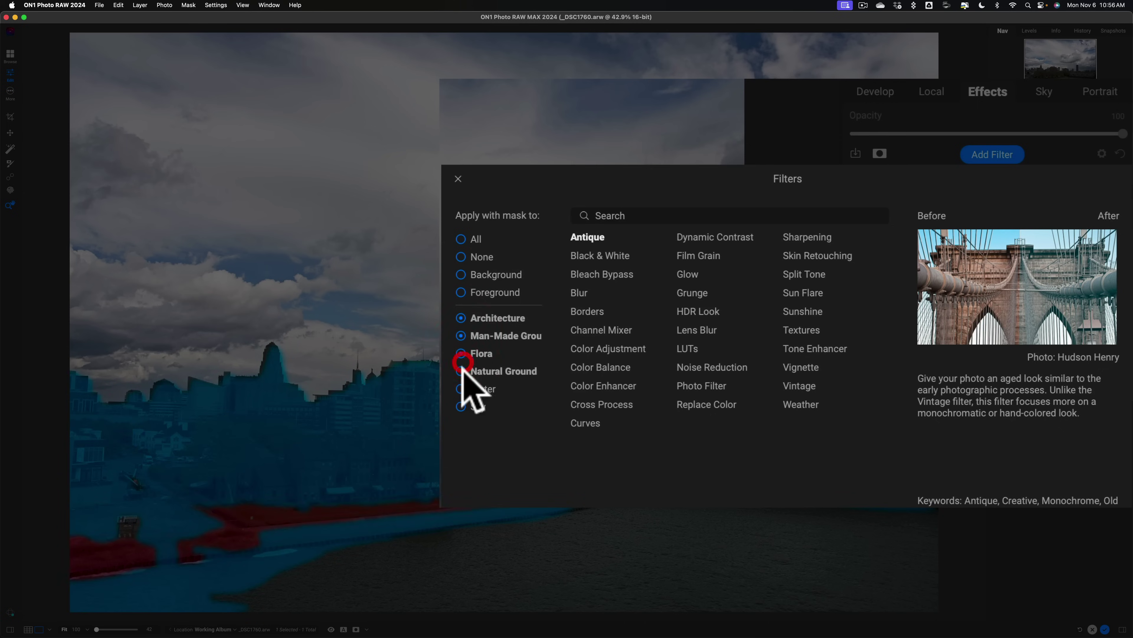
click(463, 371)
click(464, 389)
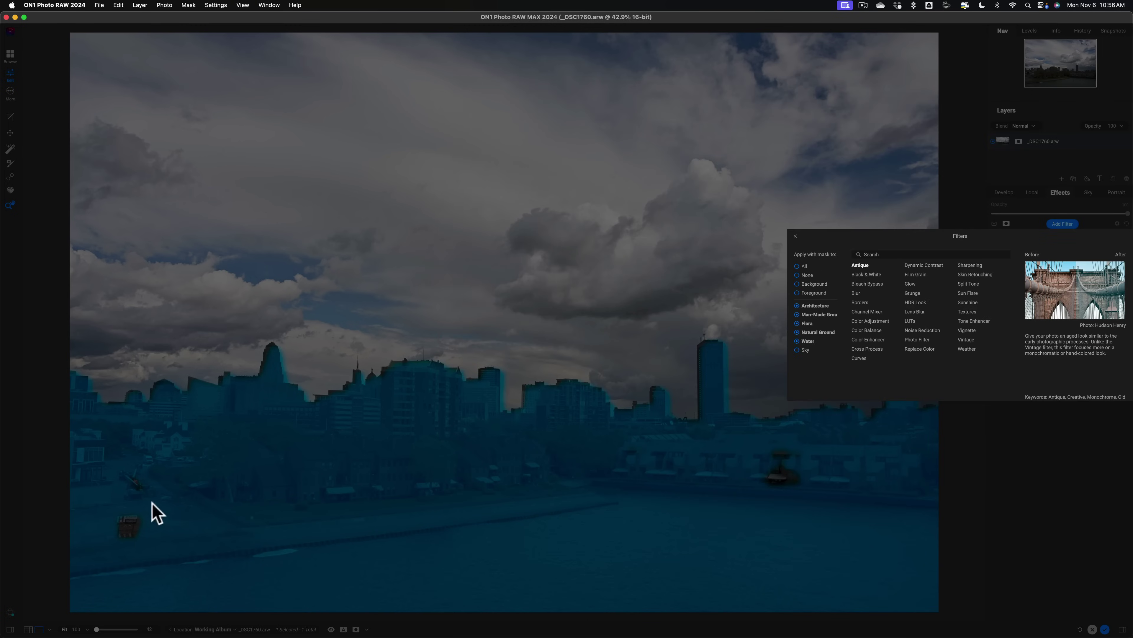
click(799, 349)
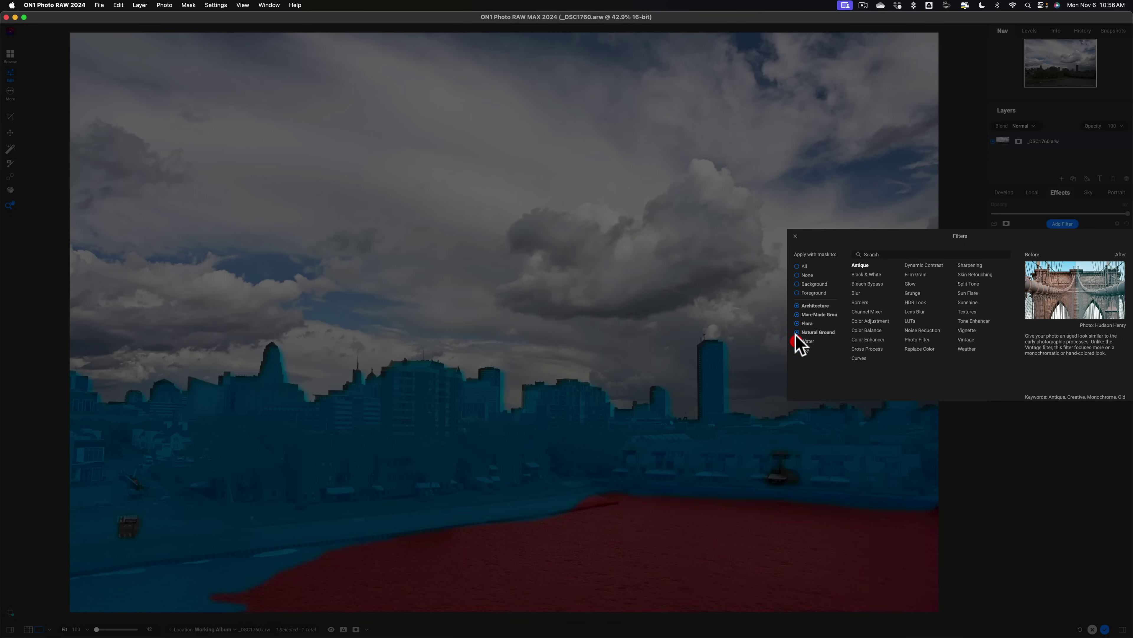
click(797, 333)
click(797, 323)
click(798, 314)
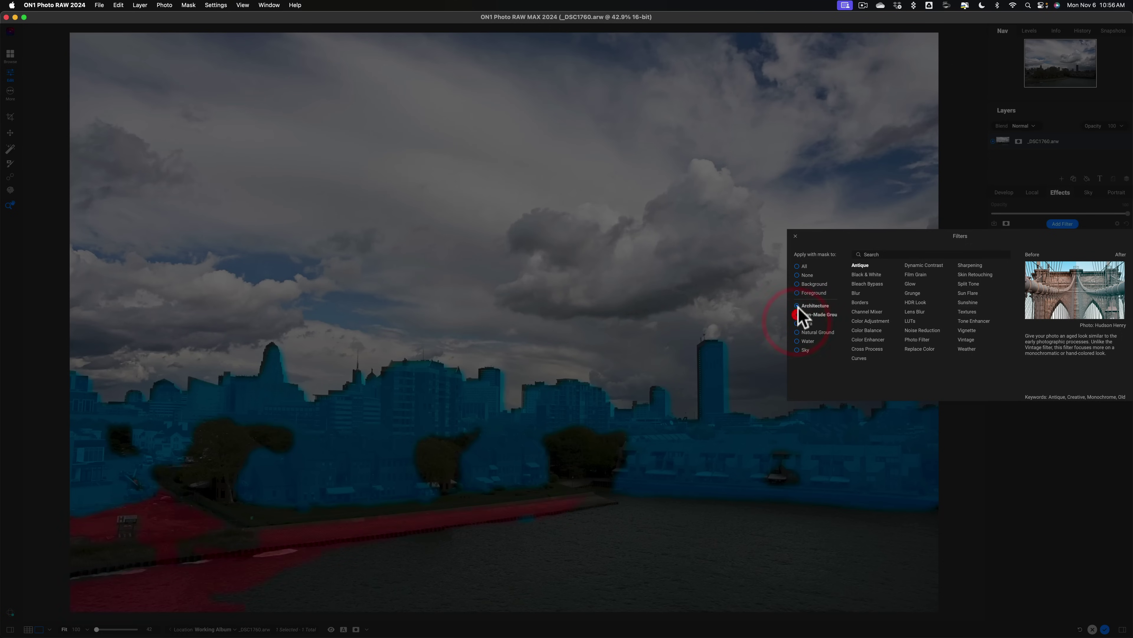
click(799, 305)
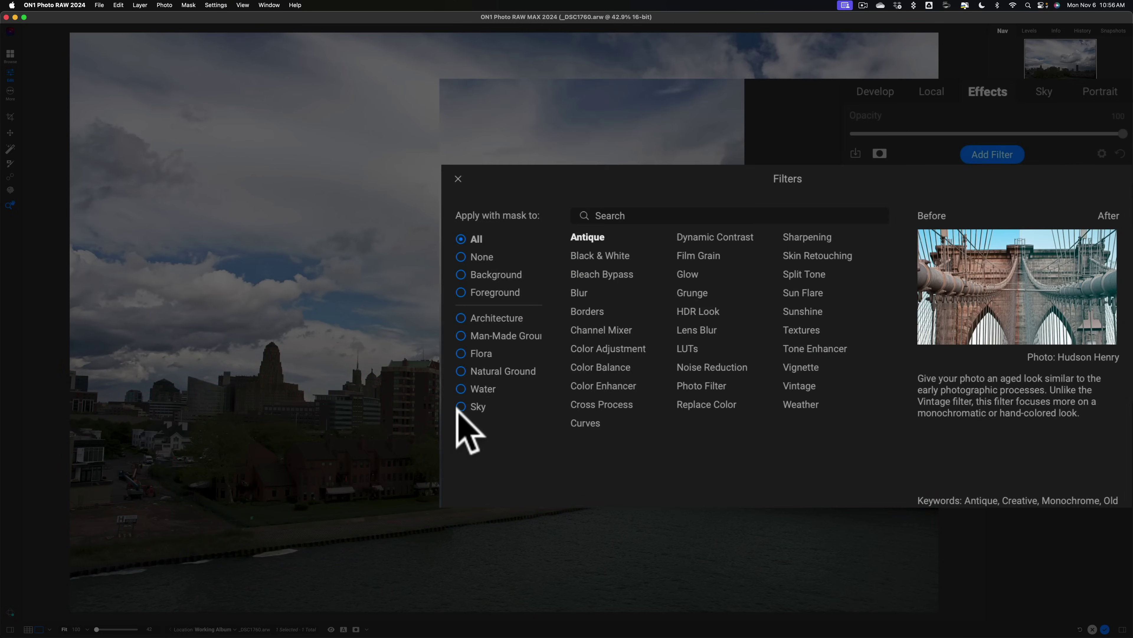
Add a Tone Enhancer filter masked to Sky, try a different exposure in it, and reset Exposure to 0.
click(460, 406)
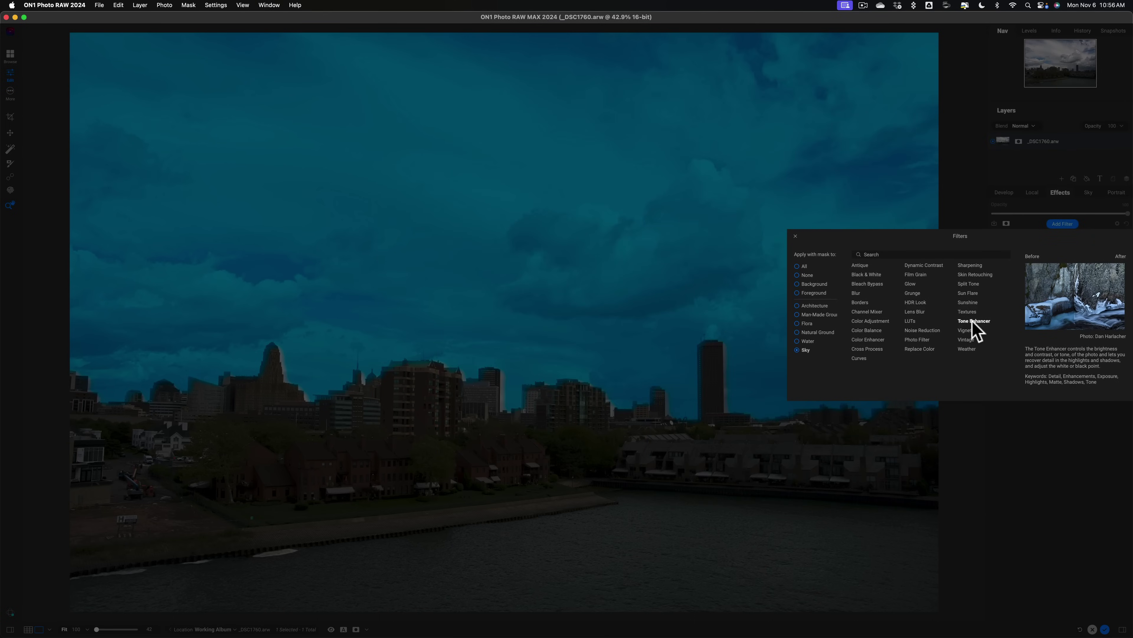
click(974, 322)
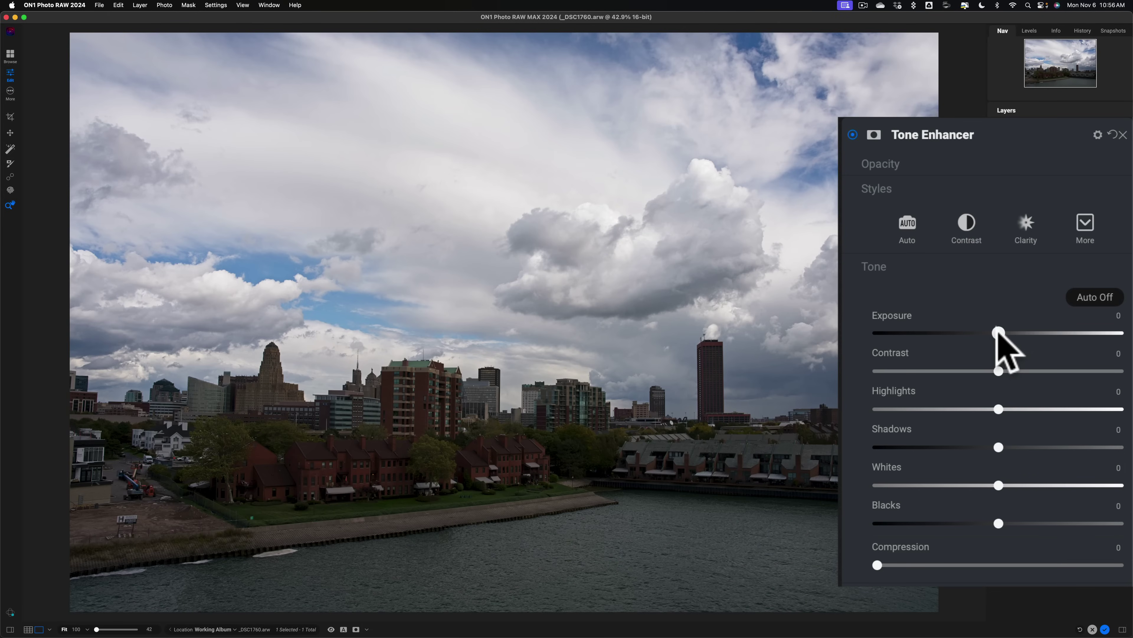
drag(1009, 332, 1026, 332)
double_click(1027, 333)
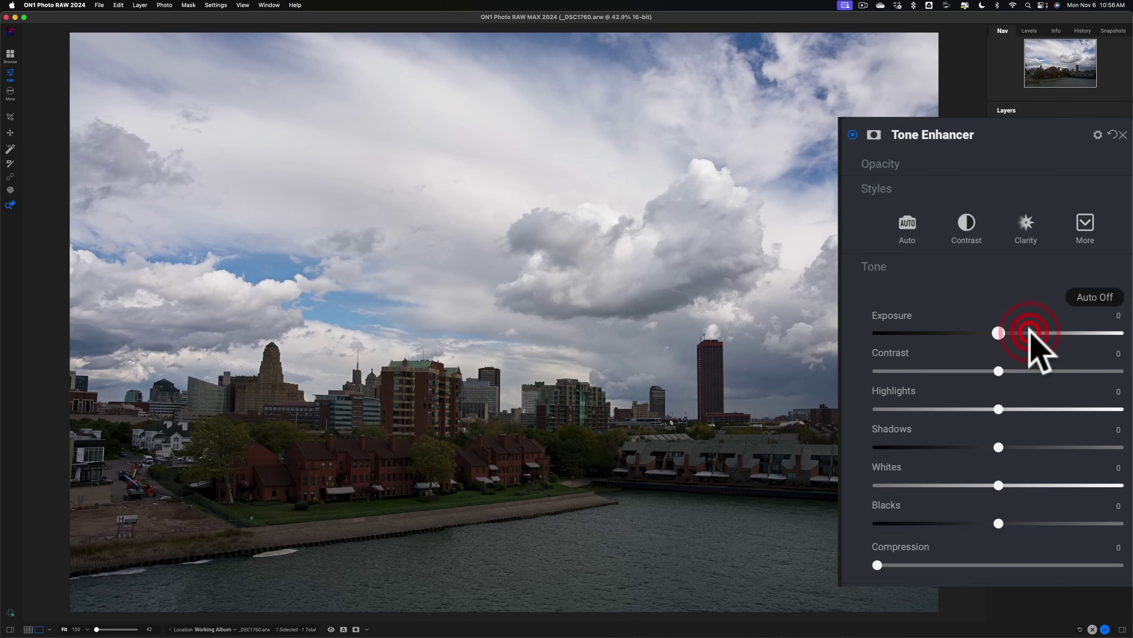
Invert the Tone Enhancer's sky mask in its mask properties and raise Exposure slightly to brighten the city and water.
click(874, 136)
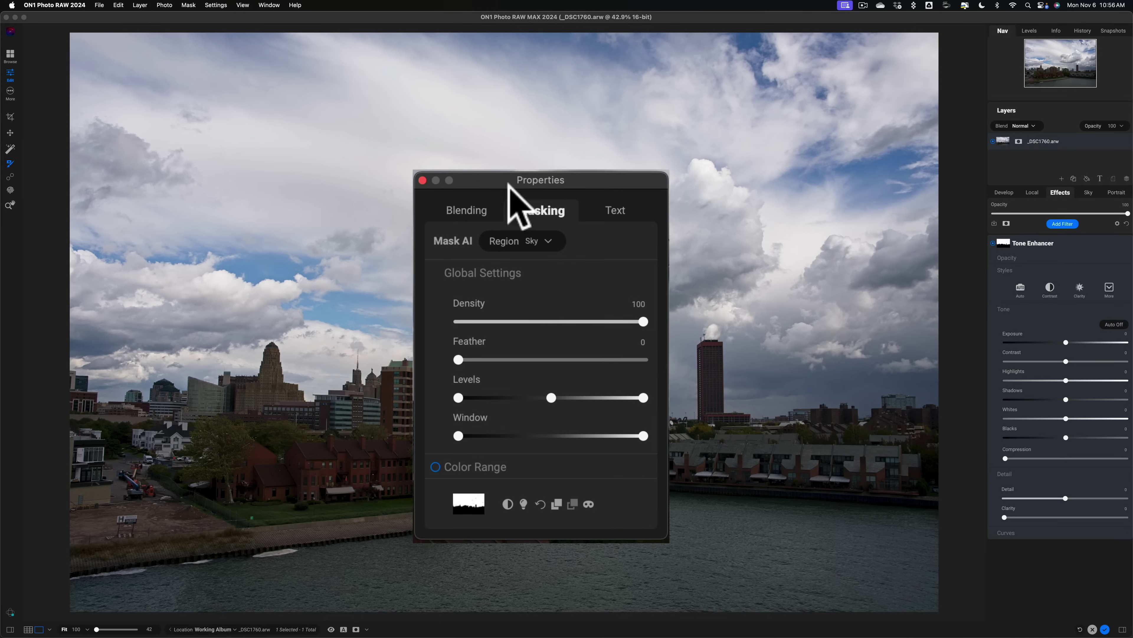
click(508, 503)
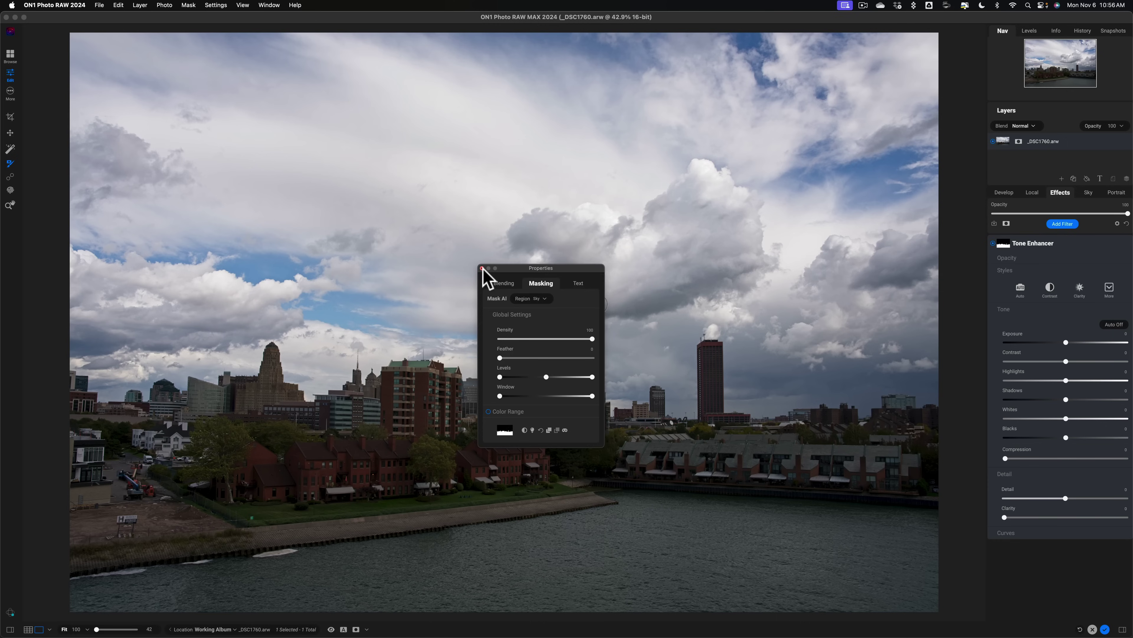
click(482, 268)
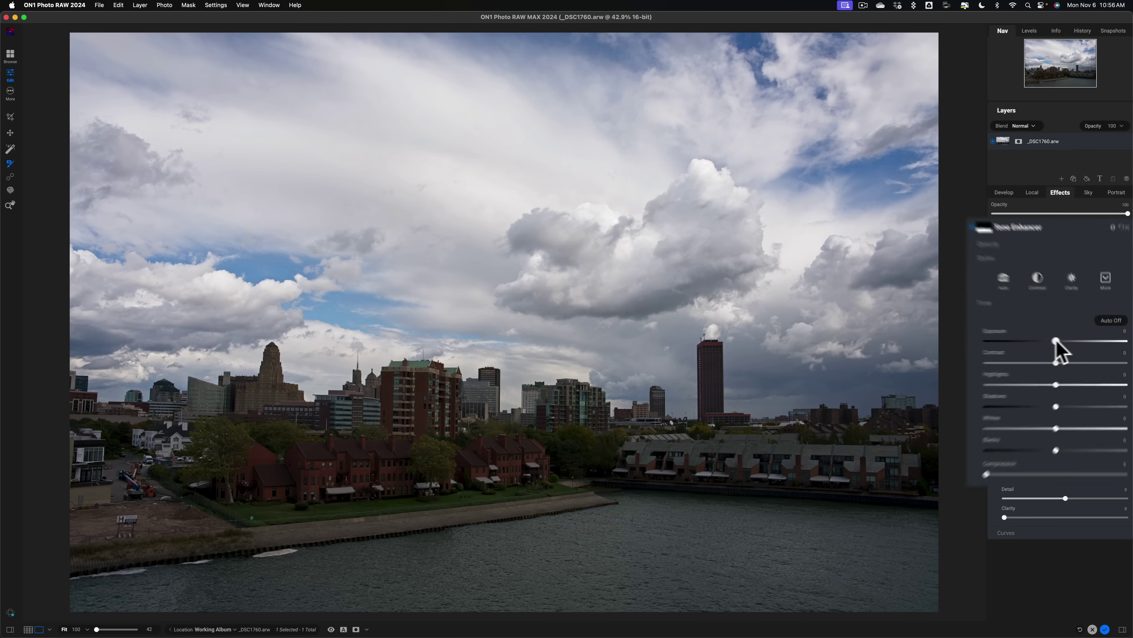
drag(1059, 340, 1007, 329)
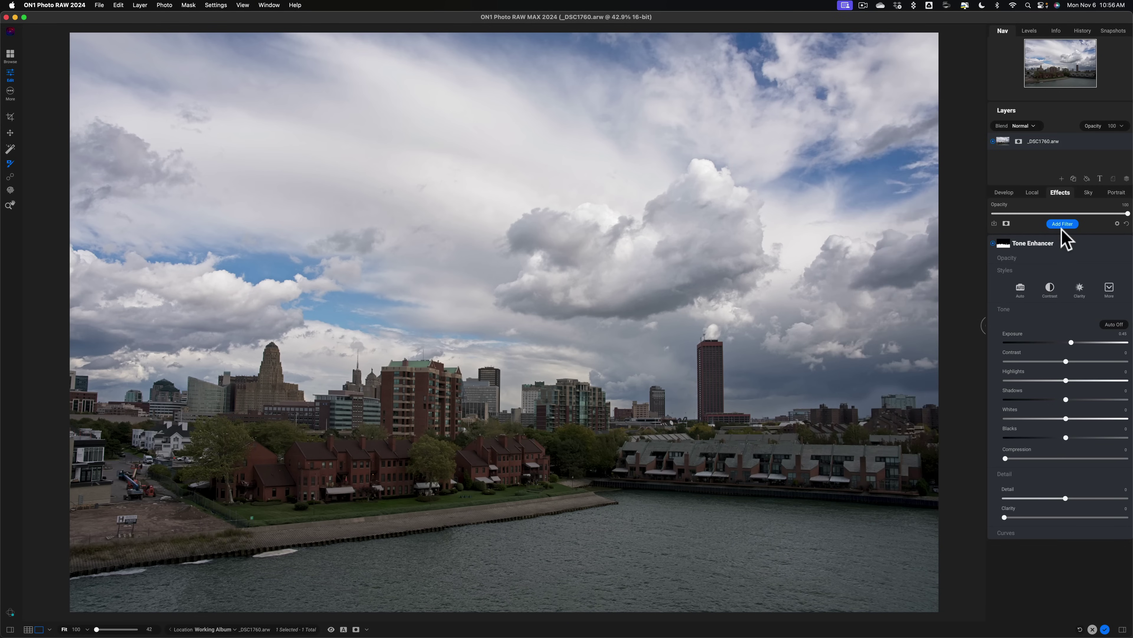
Add an unmasked Dynamic Contrast filter and set its Small value to 7.
click(1060, 224)
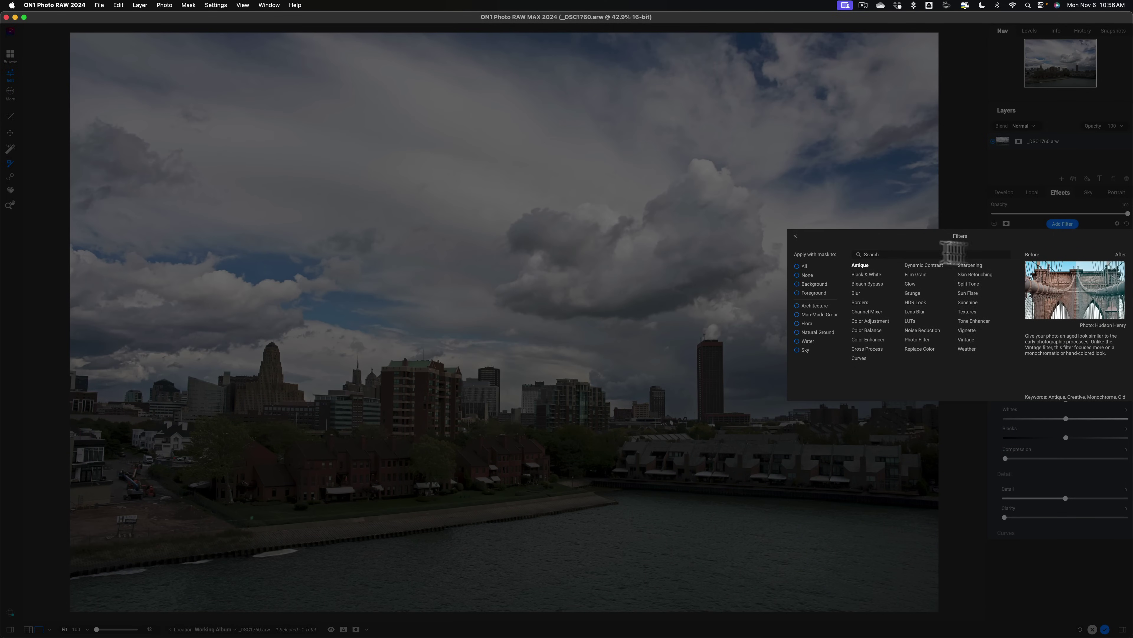
click(921, 265)
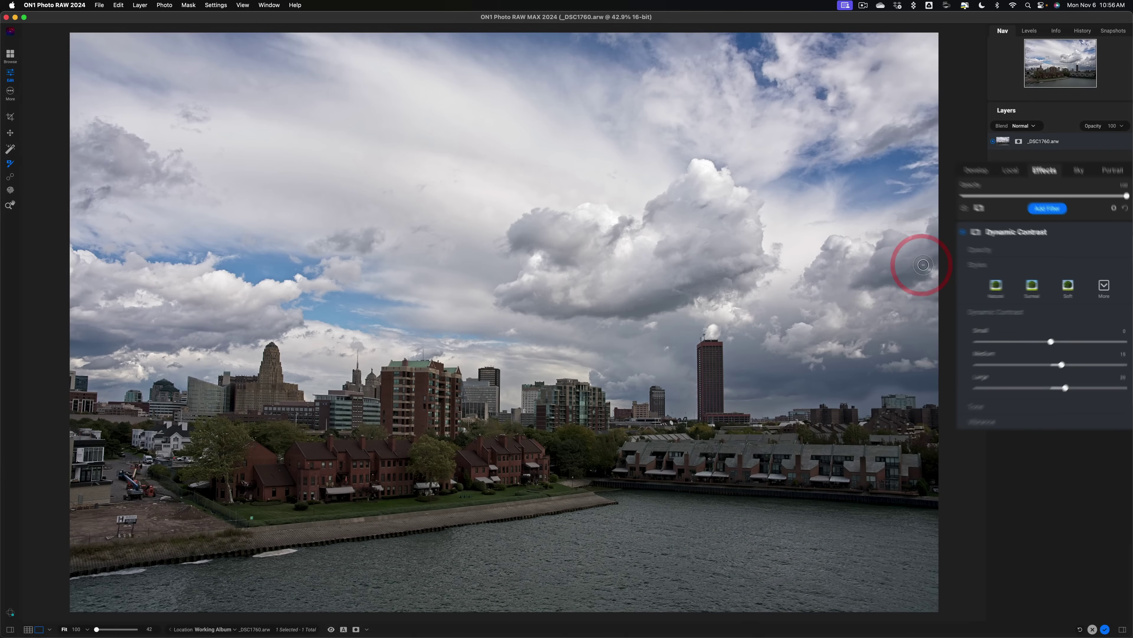
mouse_move(996, 370)
mouse_down()
mouse_move(1118, 370)
mouse_move(1002, 365)
mouse_up()
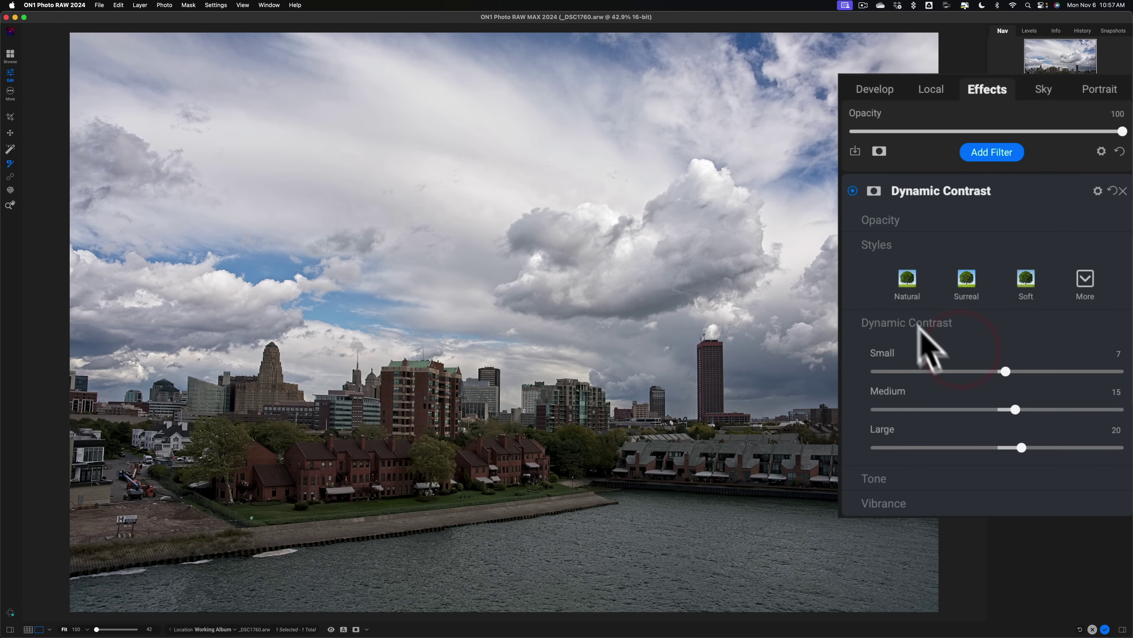
Try the Natural, Surreal, Soft and Texture Enhancer styles on the Dynamic Contrast filter.
click(904, 281)
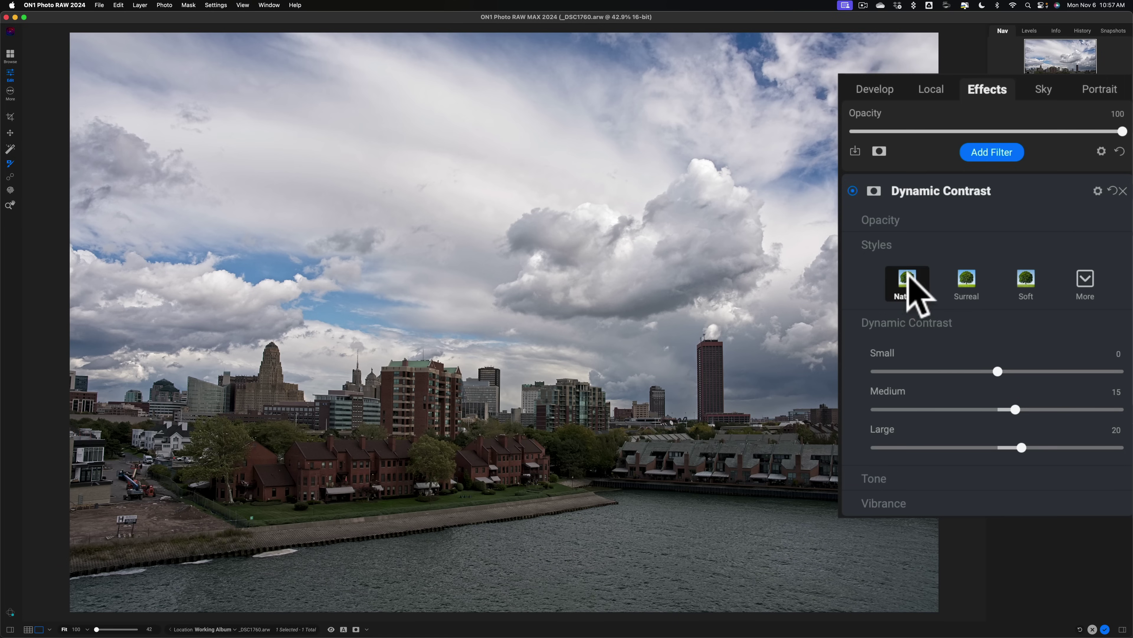
click(967, 282)
click(1026, 281)
click(1086, 280)
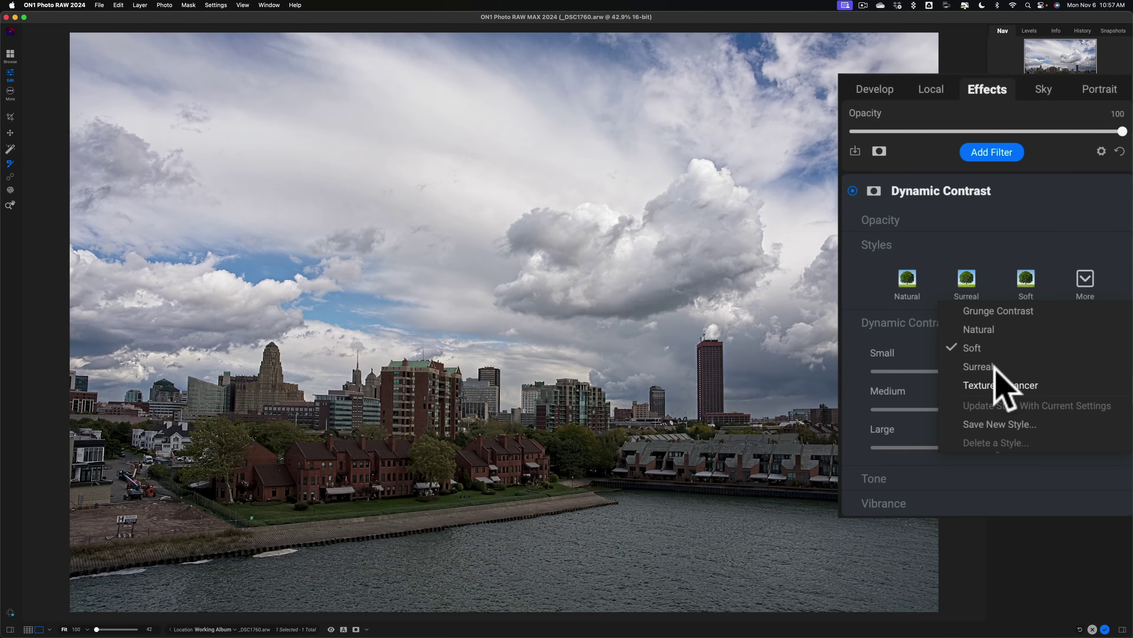
click(998, 381)
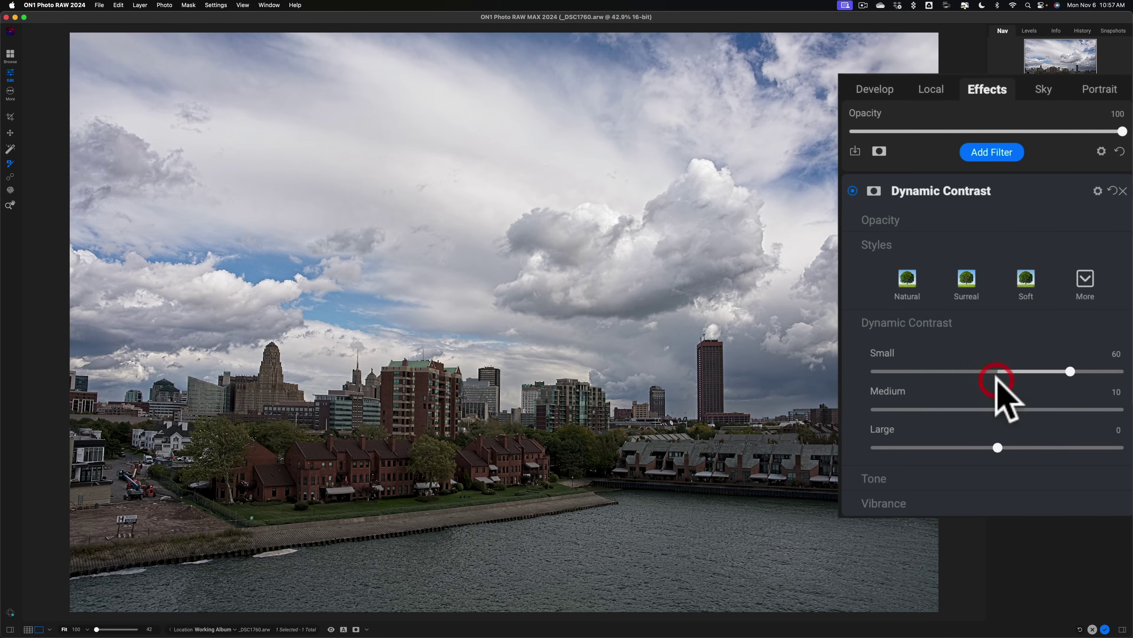
Apply the Natural style to the Dynamic Contrast filter and set its Small value to 3.
click(902, 282)
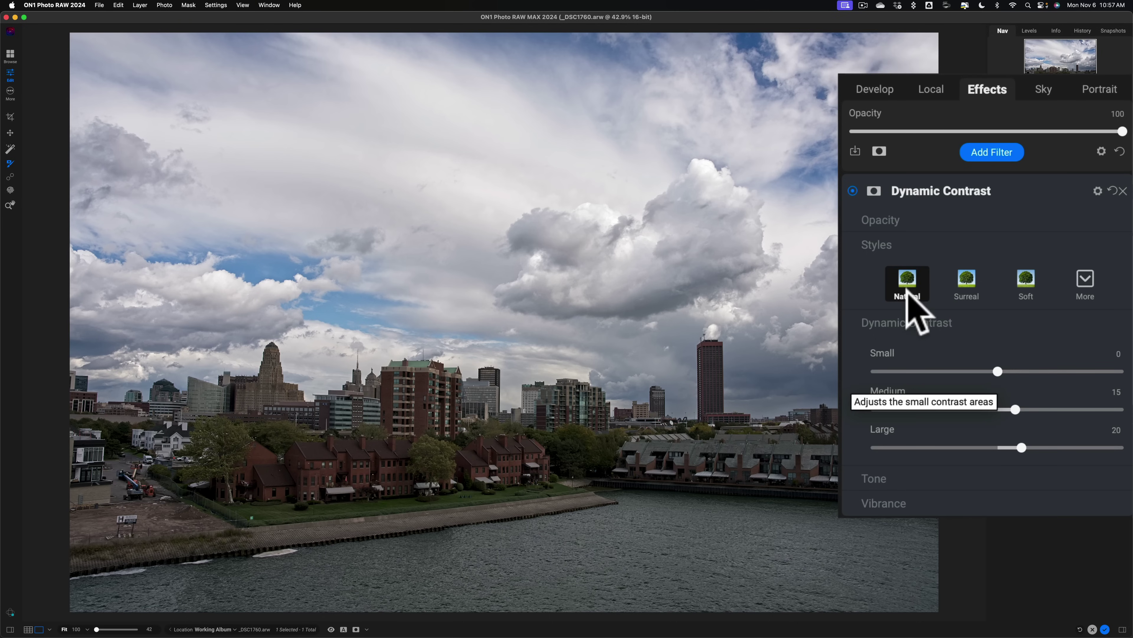
mouse_move(997, 371)
mouse_down()
mouse_move(1013, 371)
mouse_move(996, 367)
mouse_up()
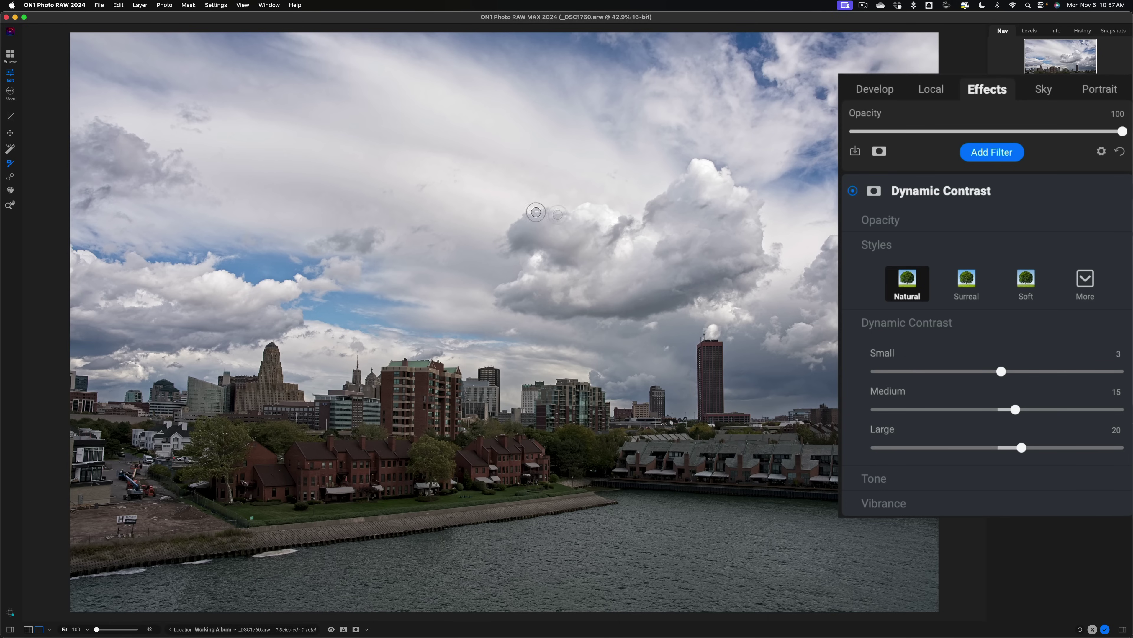
Mask the Dynamic Contrast filter with the Mask AI Sky region in its mask properties.
click(873, 192)
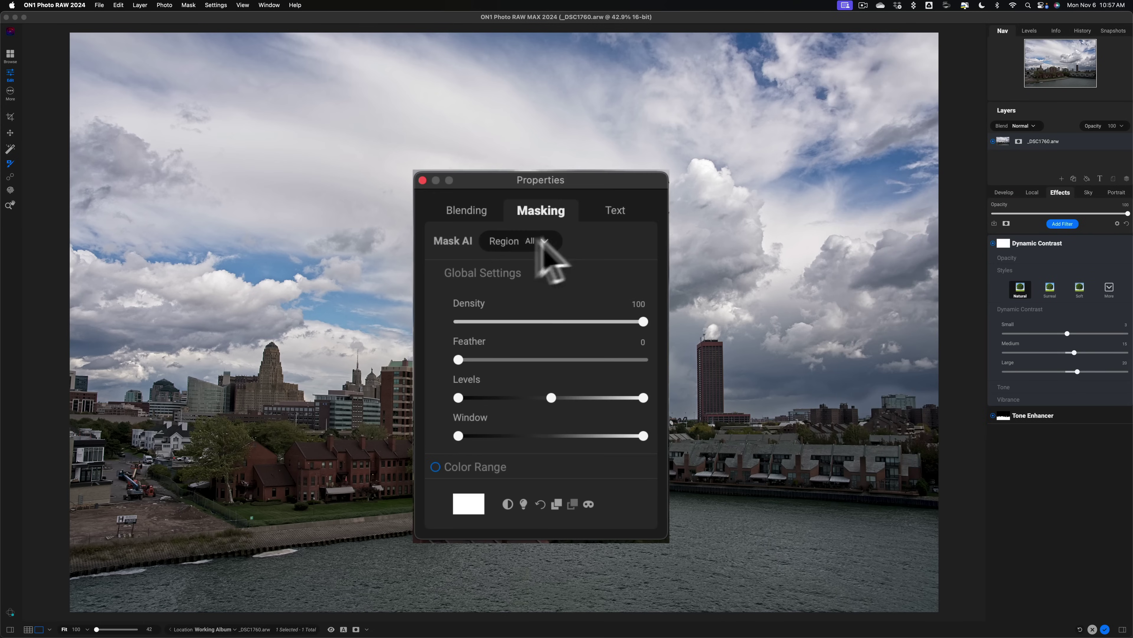
click(550, 239)
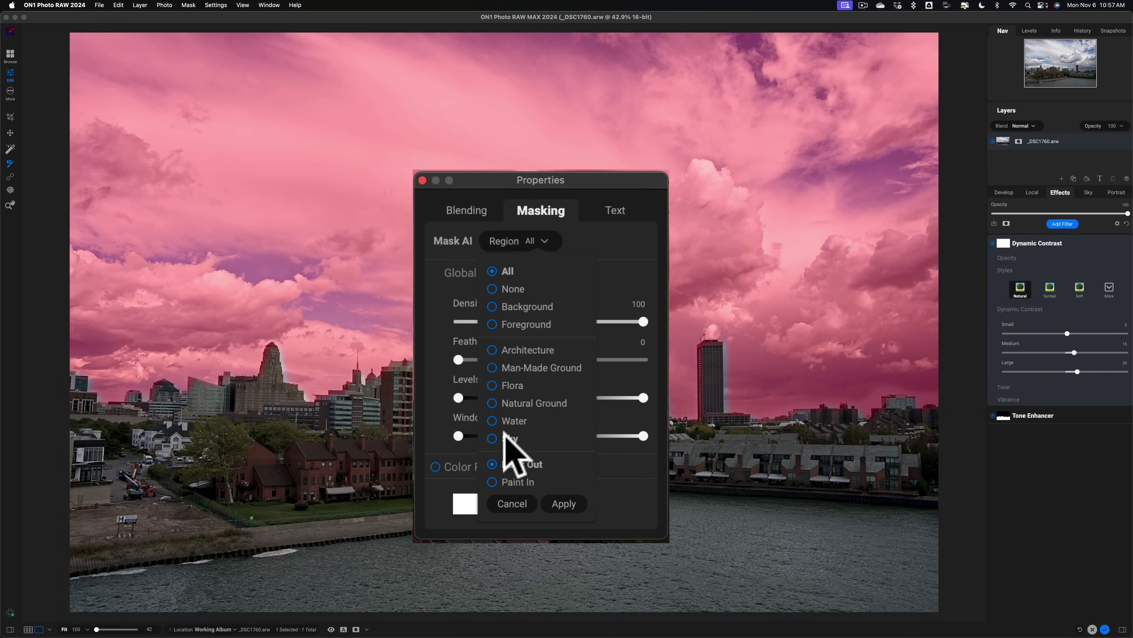
click(505, 438)
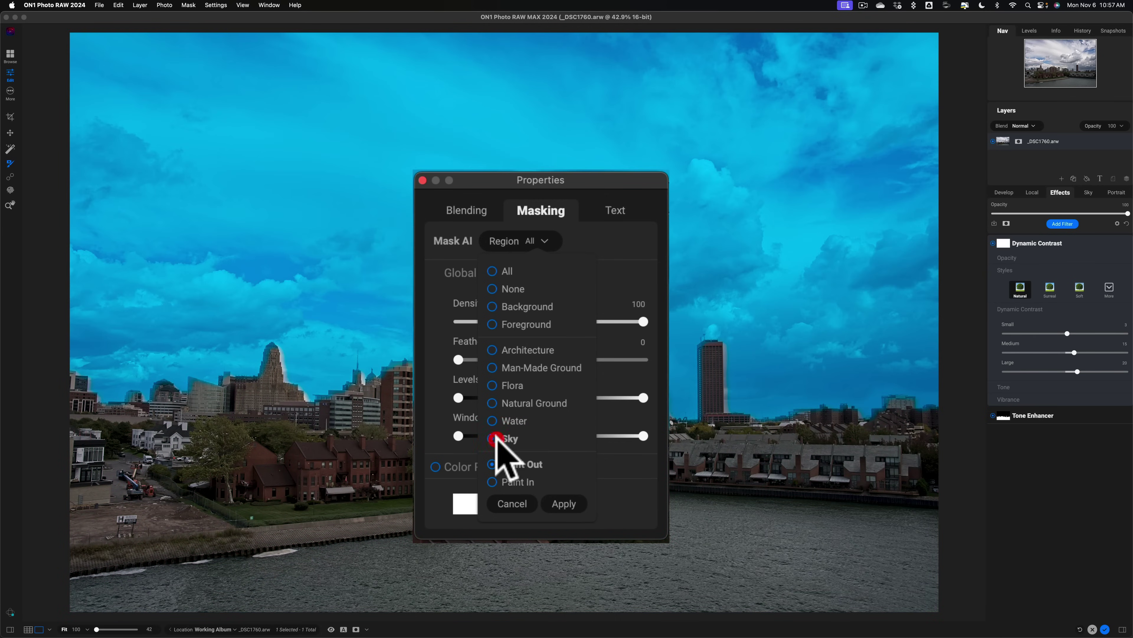
click(573, 509)
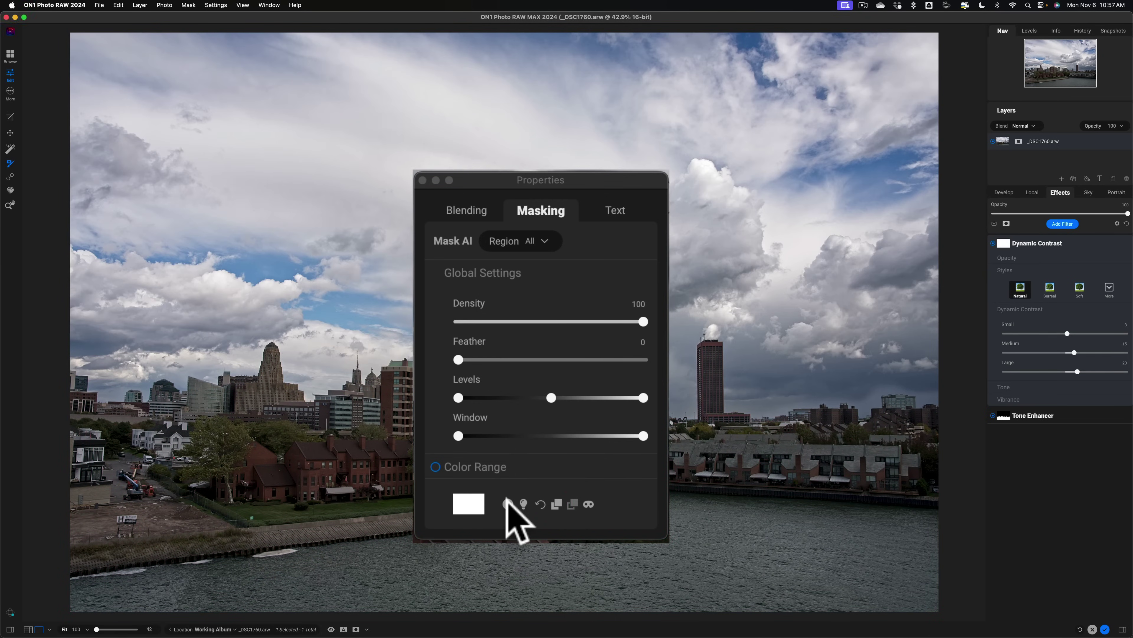
click(423, 179)
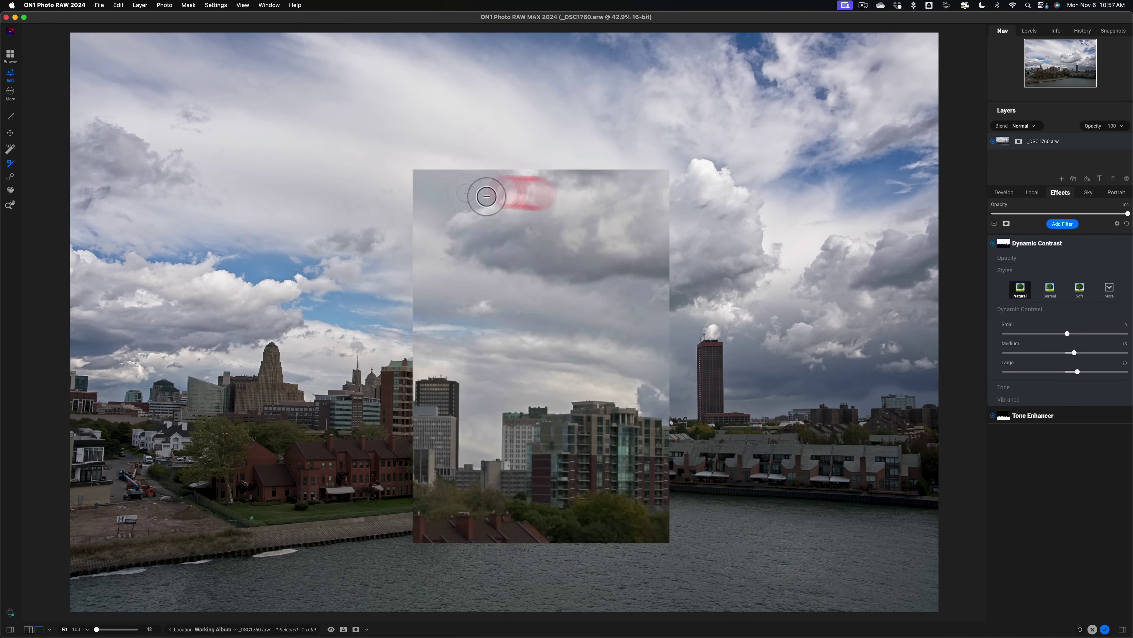
Invert the Dynamic Contrast filter's sky mask to target the city and water, testing a high Small value and reducing Small and Large.
drag(1068, 334, 1120, 334)
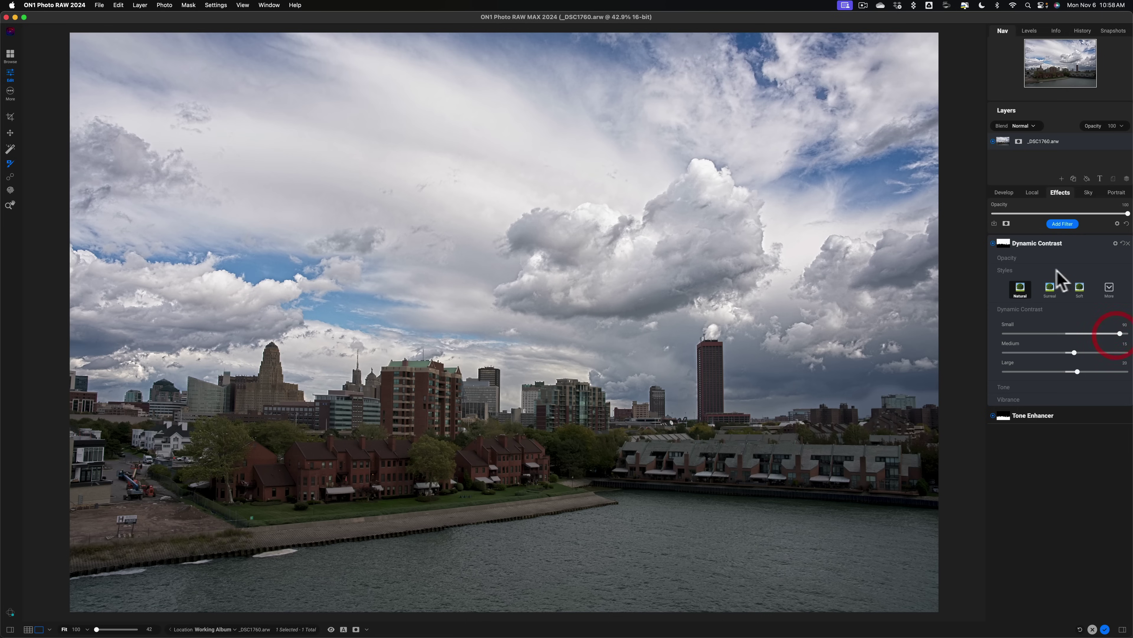
click(1002, 245)
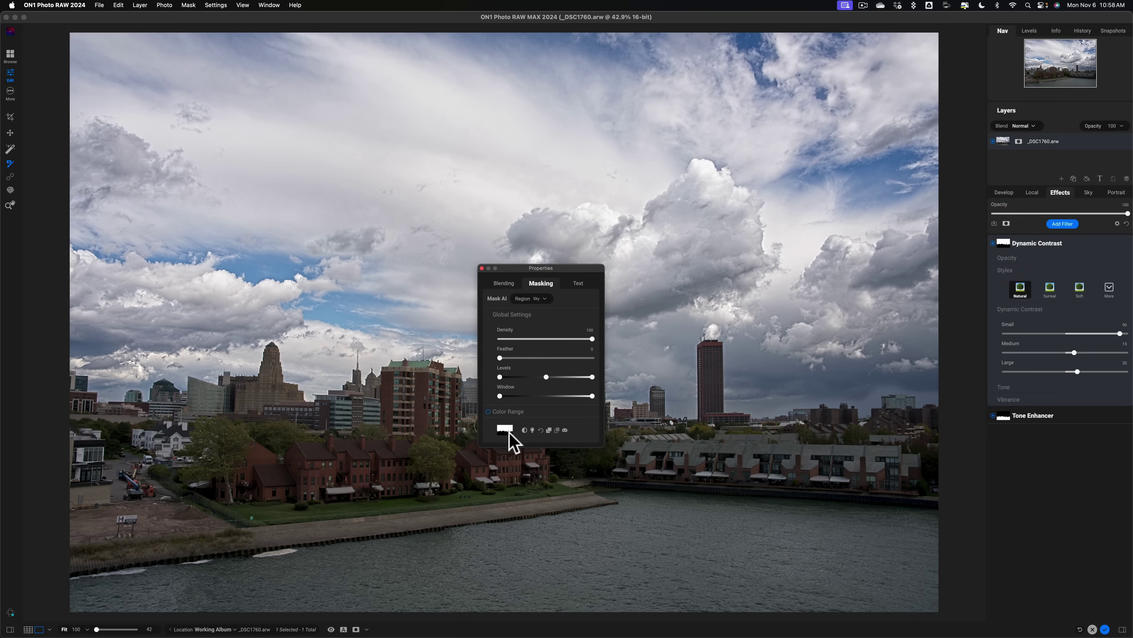
click(525, 429)
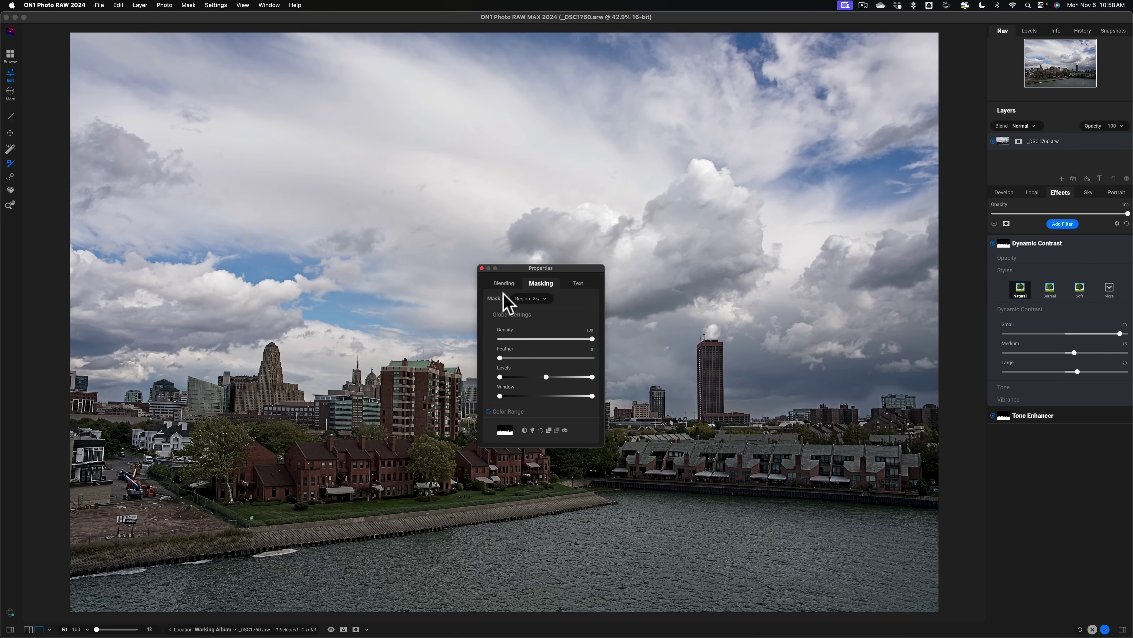
click(482, 268)
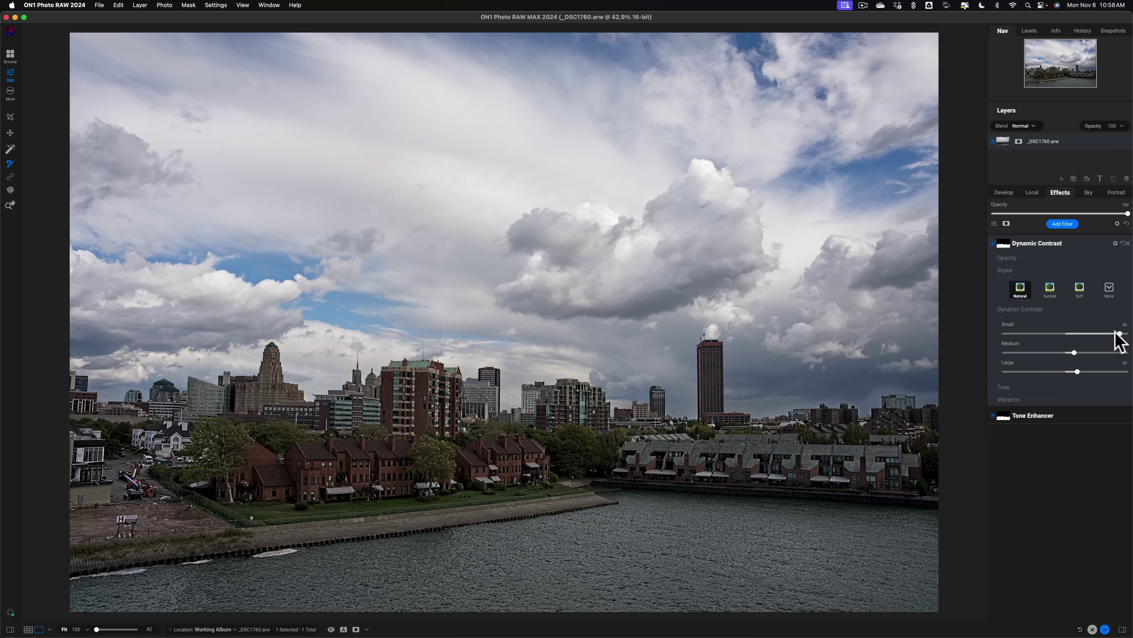
drag(1116, 332, 1090, 333)
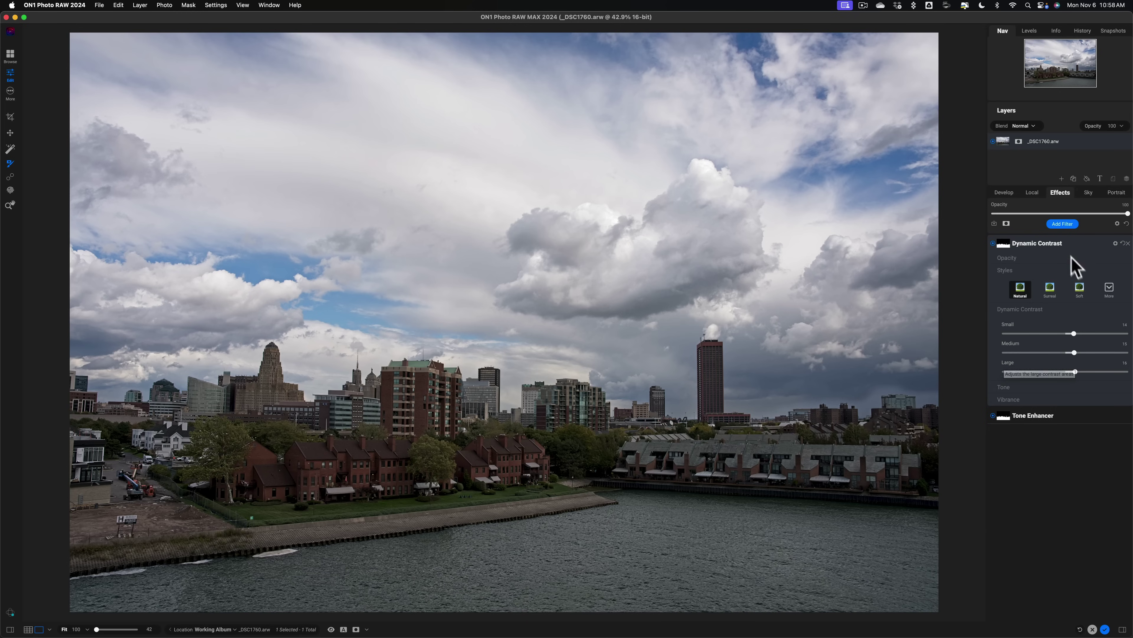
Add a Sunshine filter masked to the sky with the Strong style, set Warmth to 15 and raise Saturation slightly.
click(1064, 224)
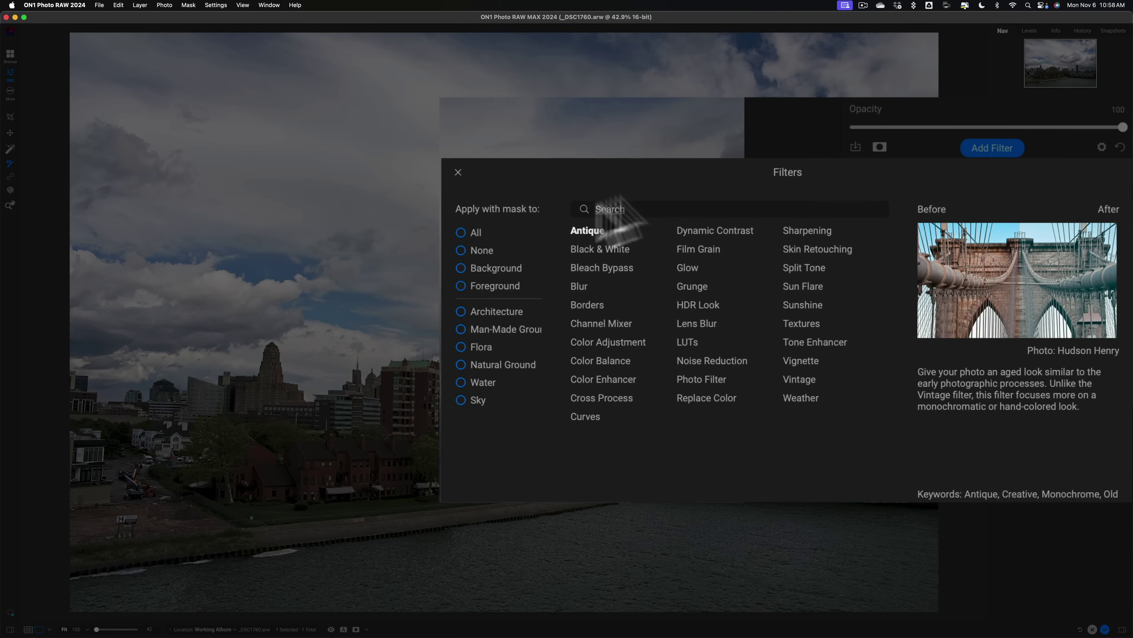
click(462, 398)
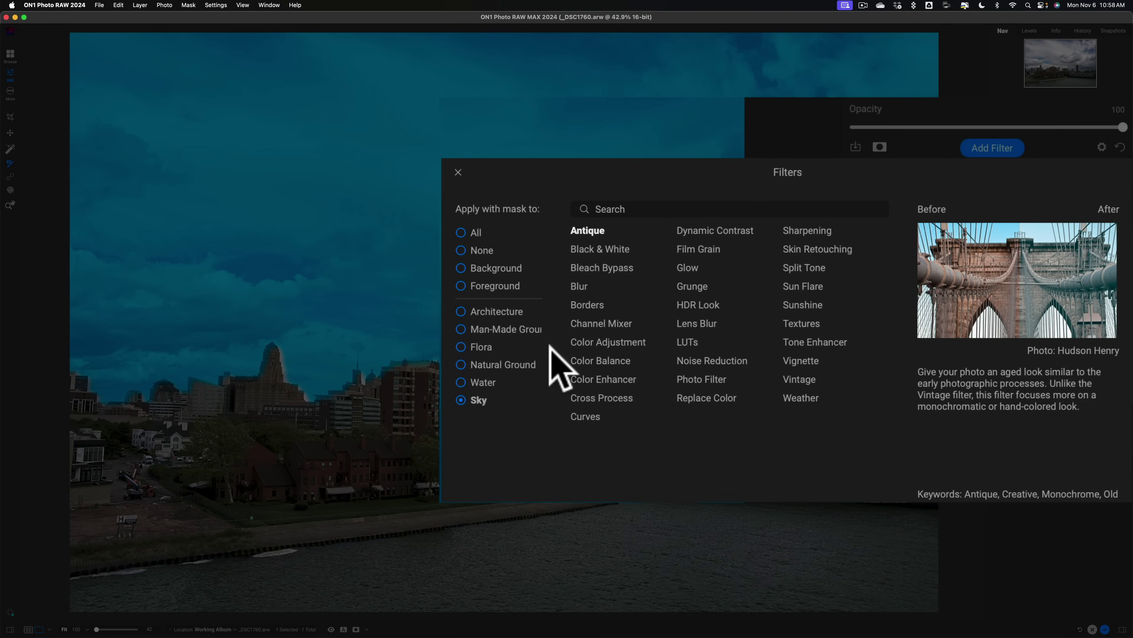
click(797, 304)
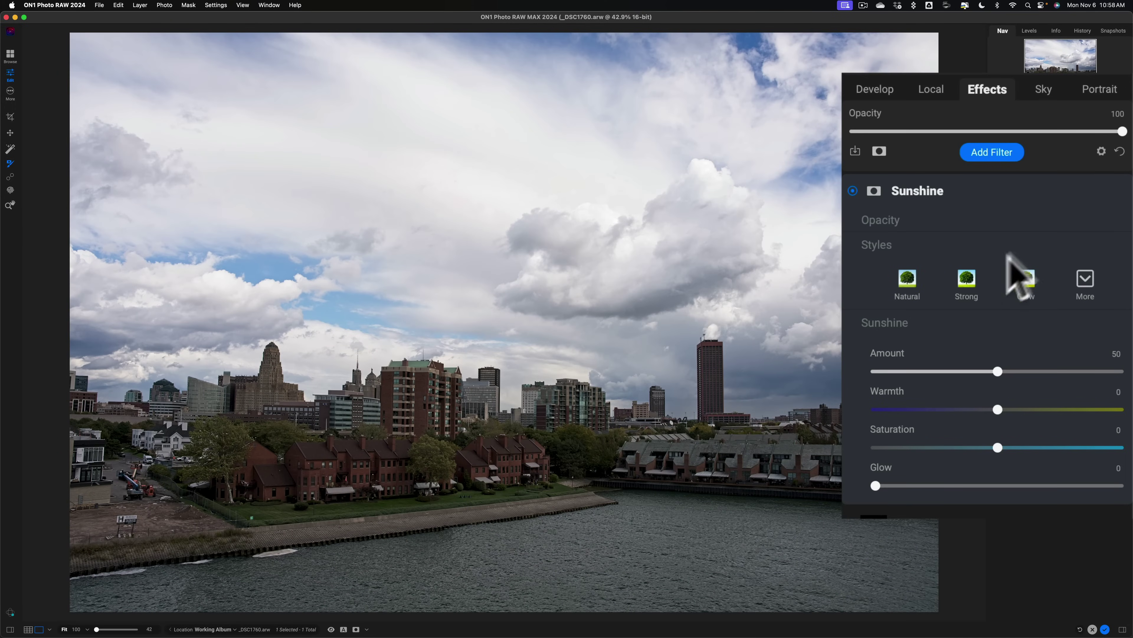
click(967, 281)
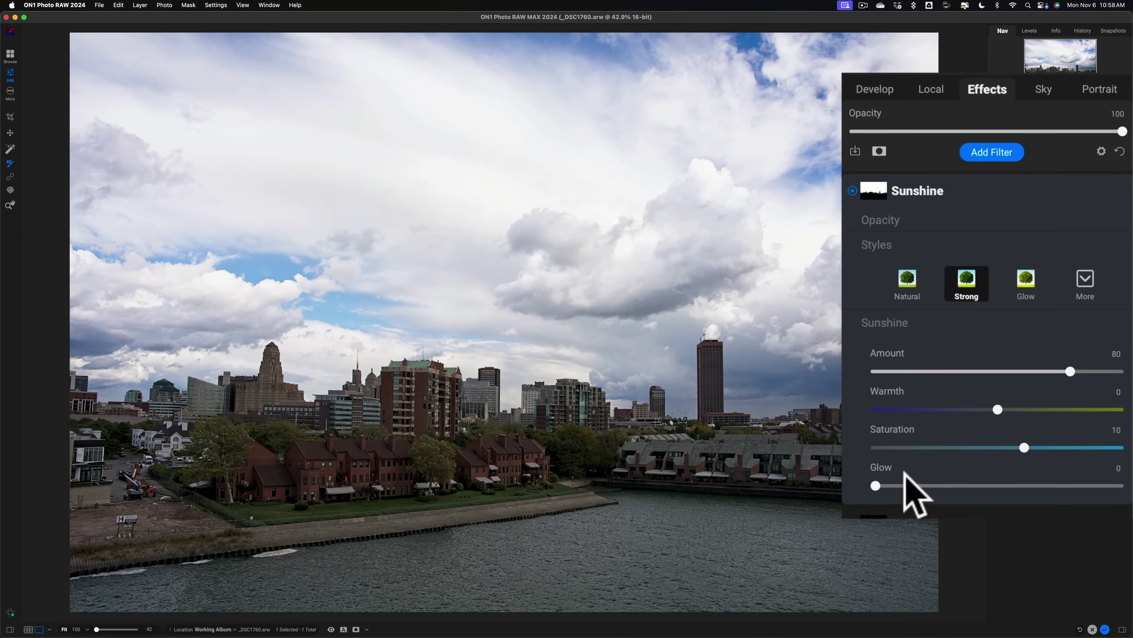
drag(998, 410, 1036, 410)
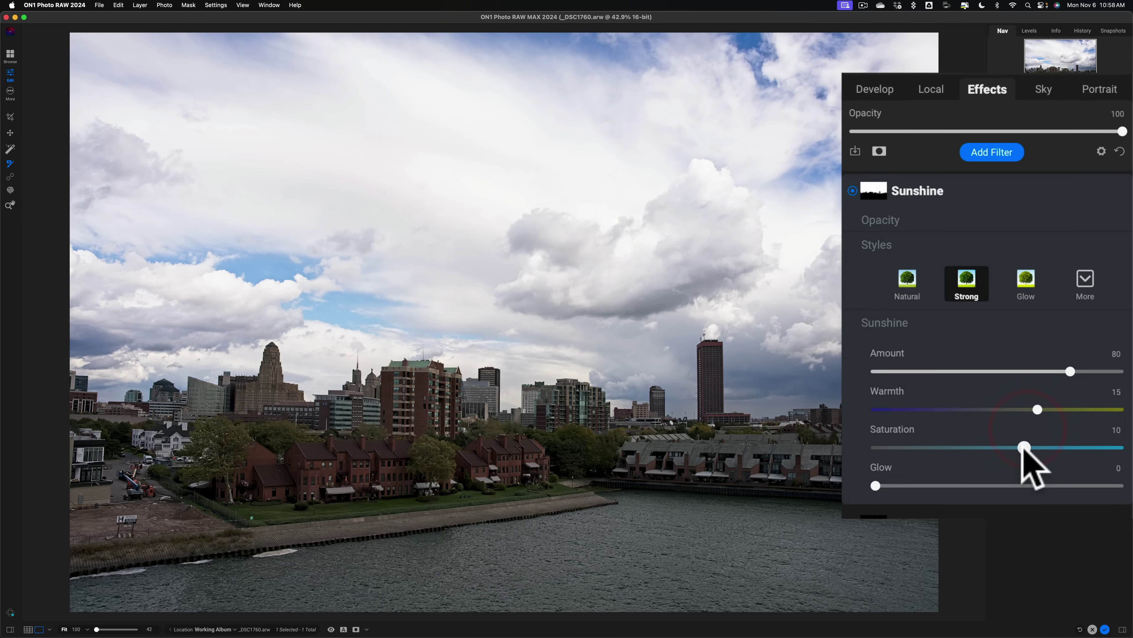
drag(1025, 447, 1044, 447)
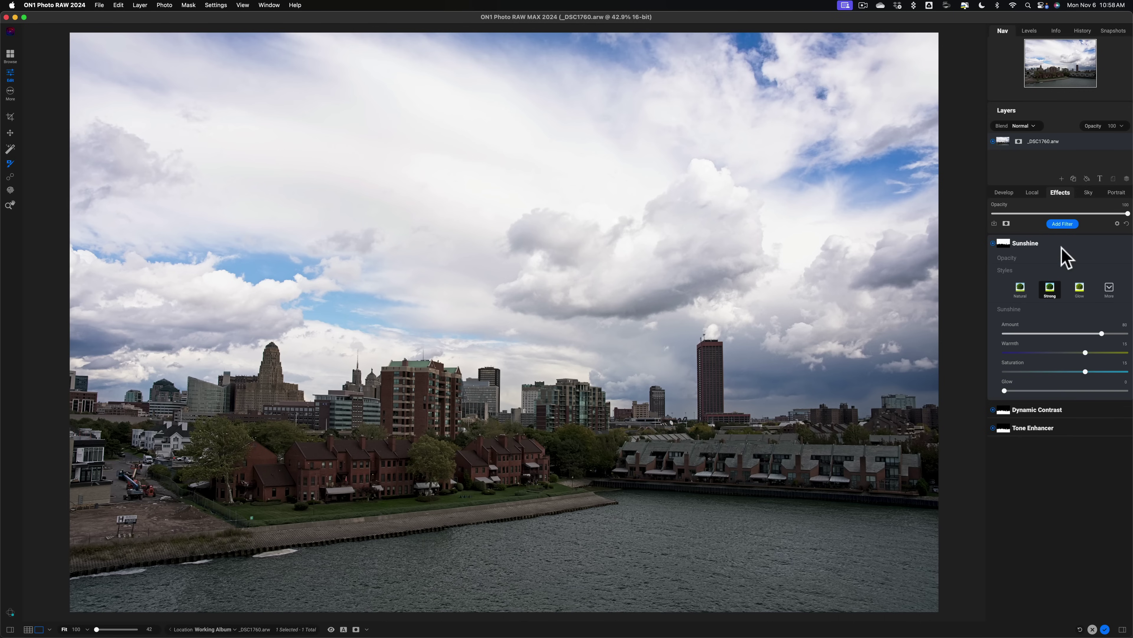
Add a Tone Enhancer filter masked to the sky, set Exposure to -0.7 and Highlights to -28, and lower Whites.
click(1065, 224)
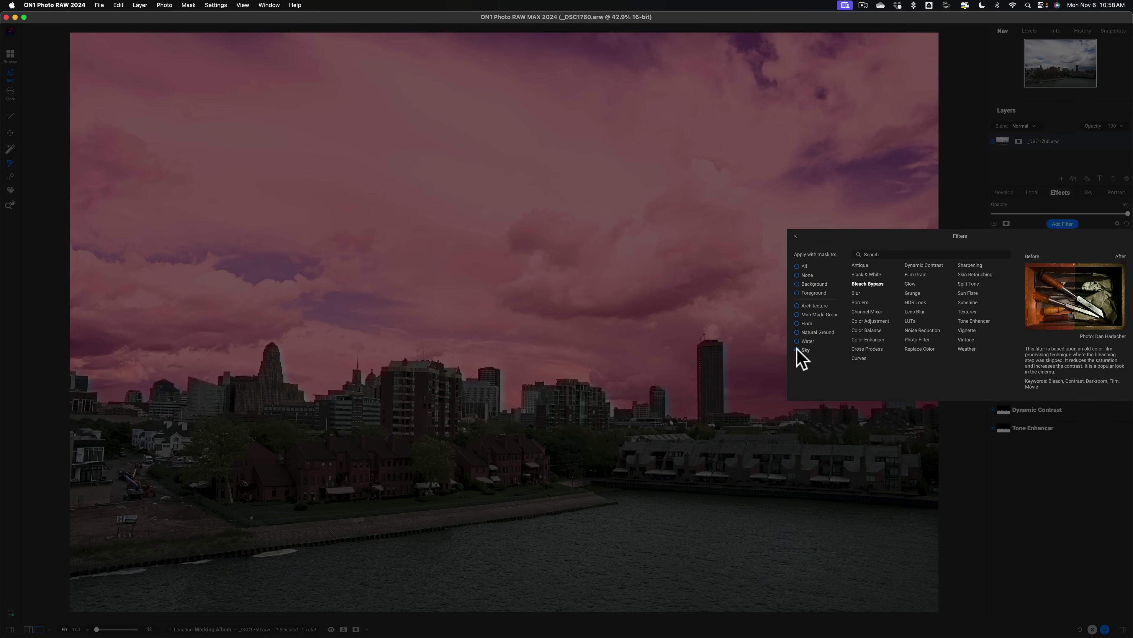
click(801, 357)
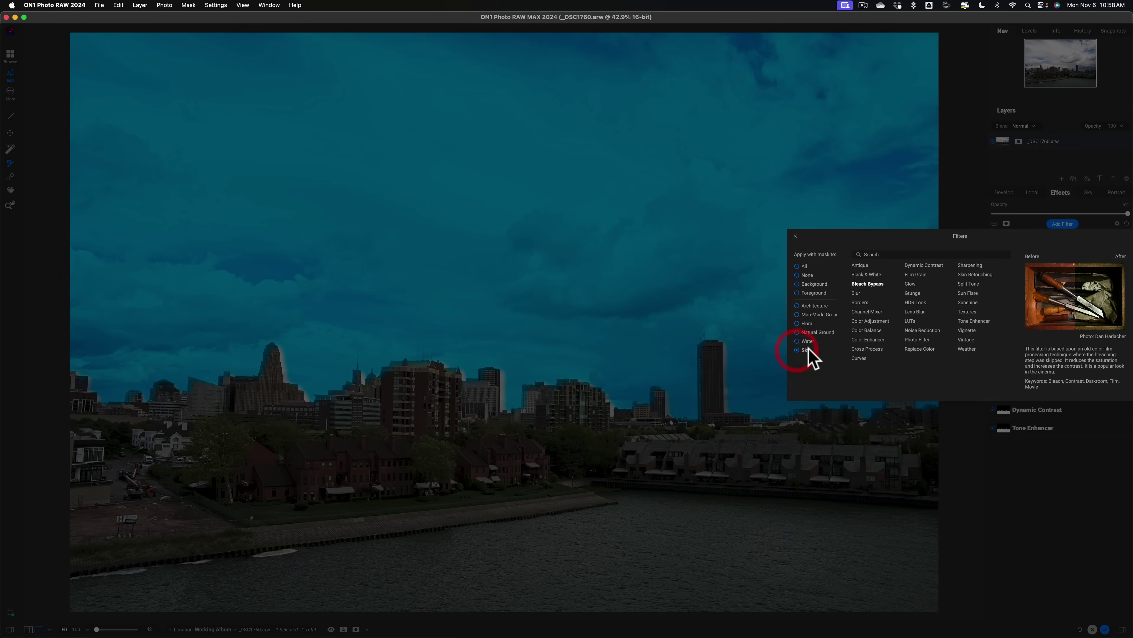
click(968, 318)
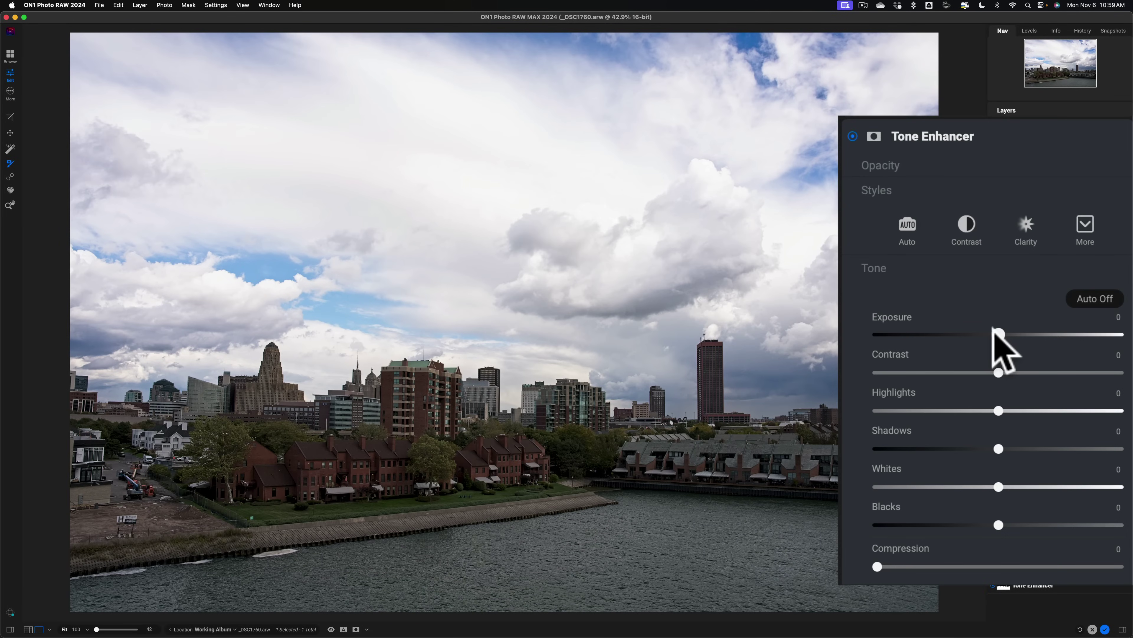
drag(996, 334, 980, 331)
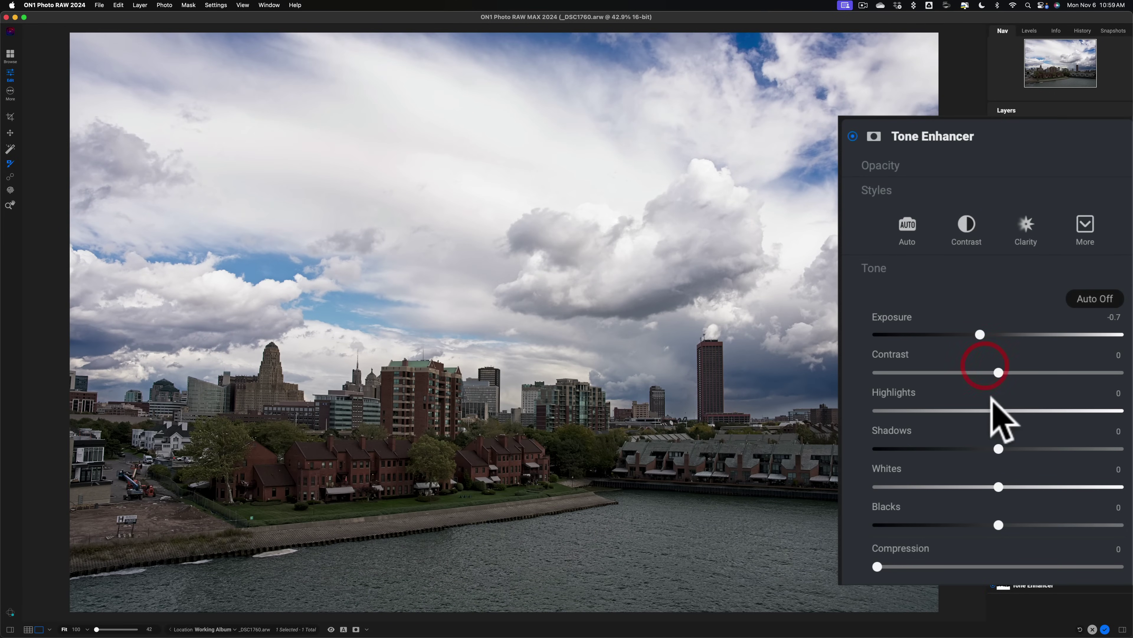
drag(997, 404, 933, 405)
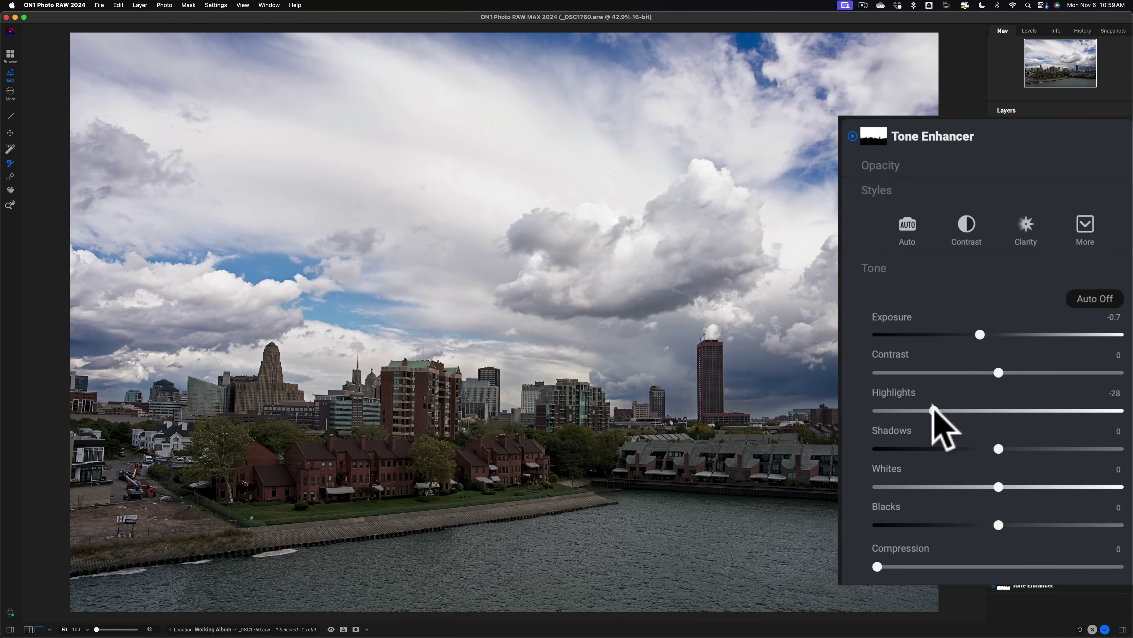
drag(998, 487, 953, 487)
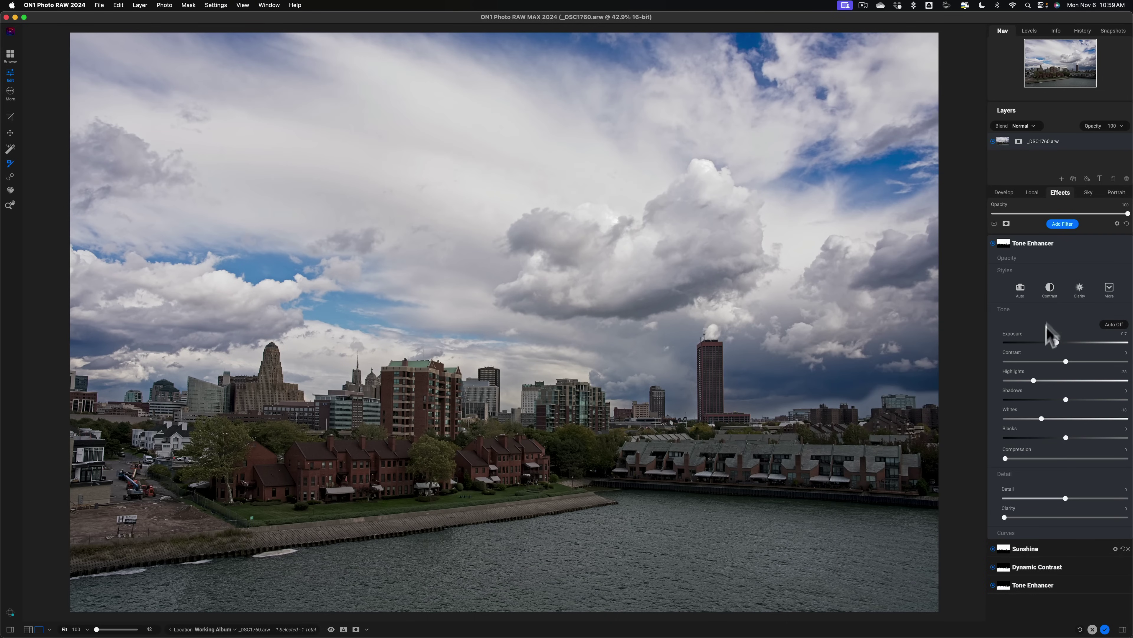
Add an unmasked Color Enhancer filter and set its Saturation to 4.
click(1057, 221)
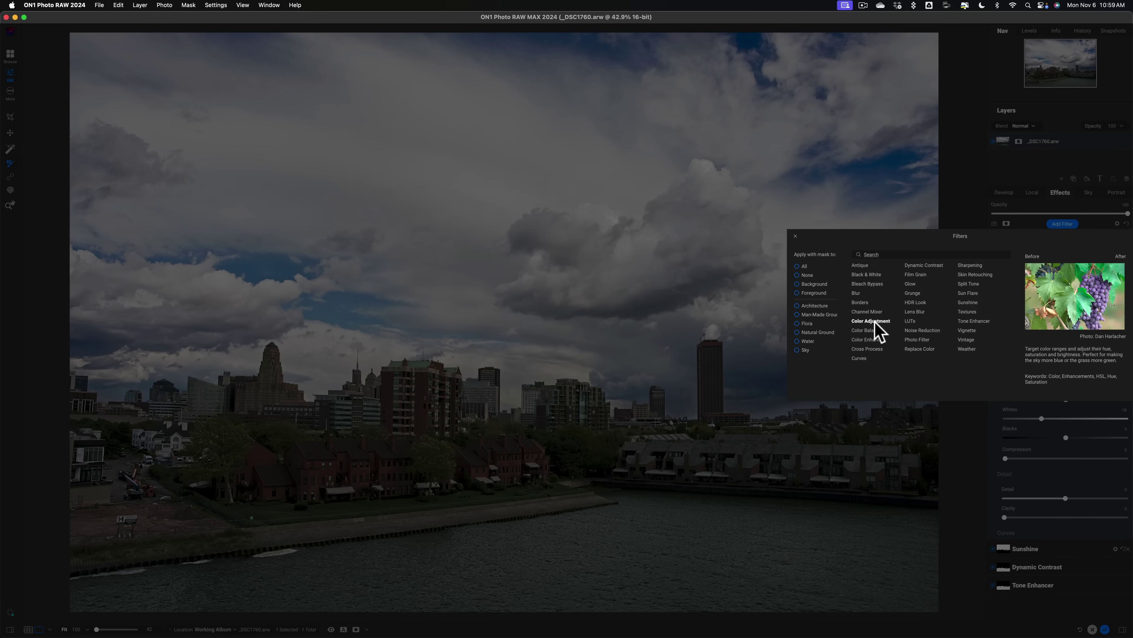
click(868, 339)
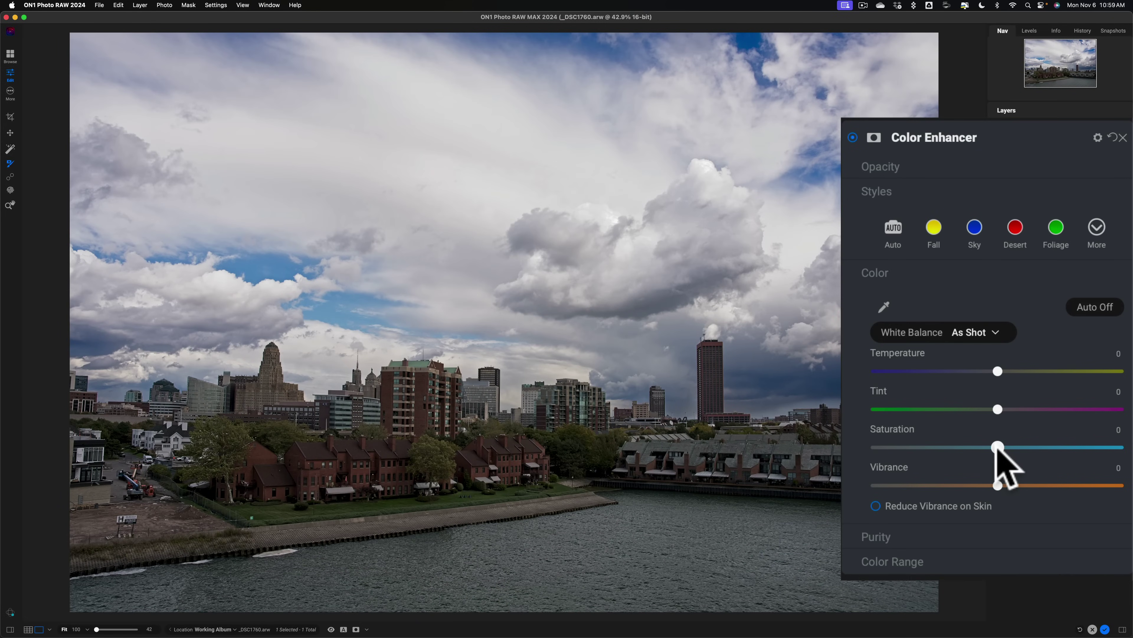
drag(997, 444, 1005, 444)
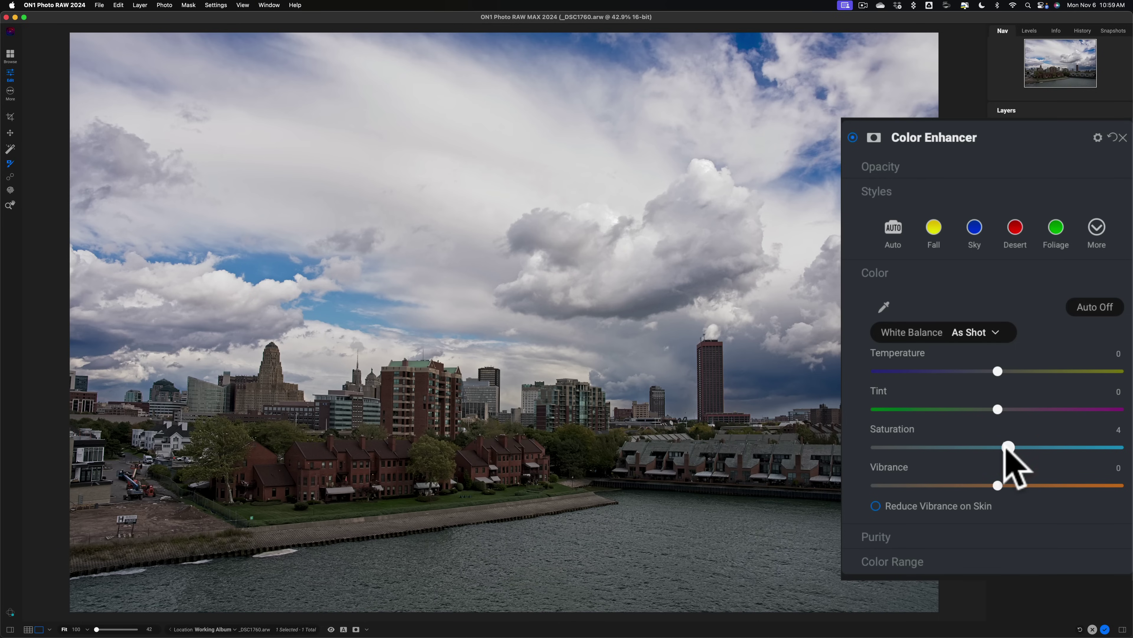
click(1062, 224)
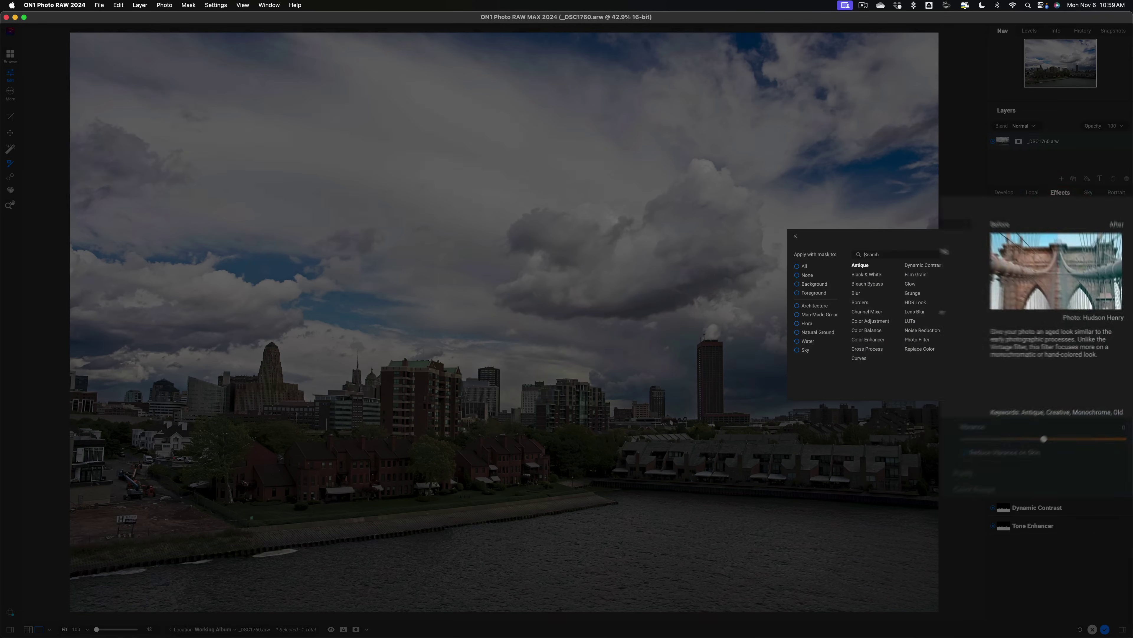
click(868, 331)
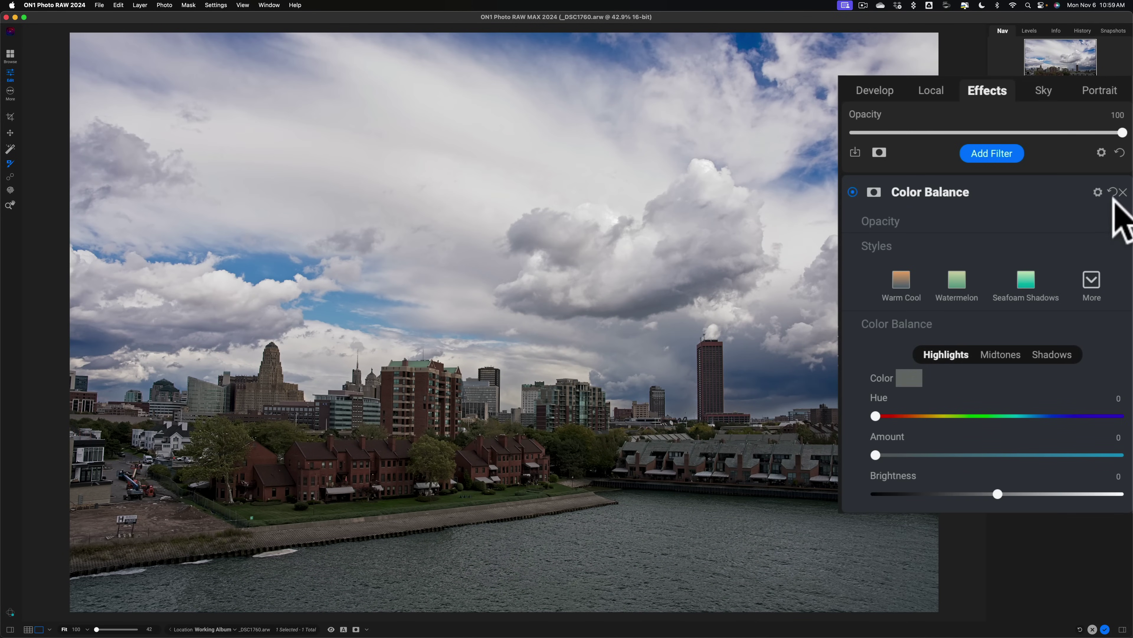
click(1123, 191)
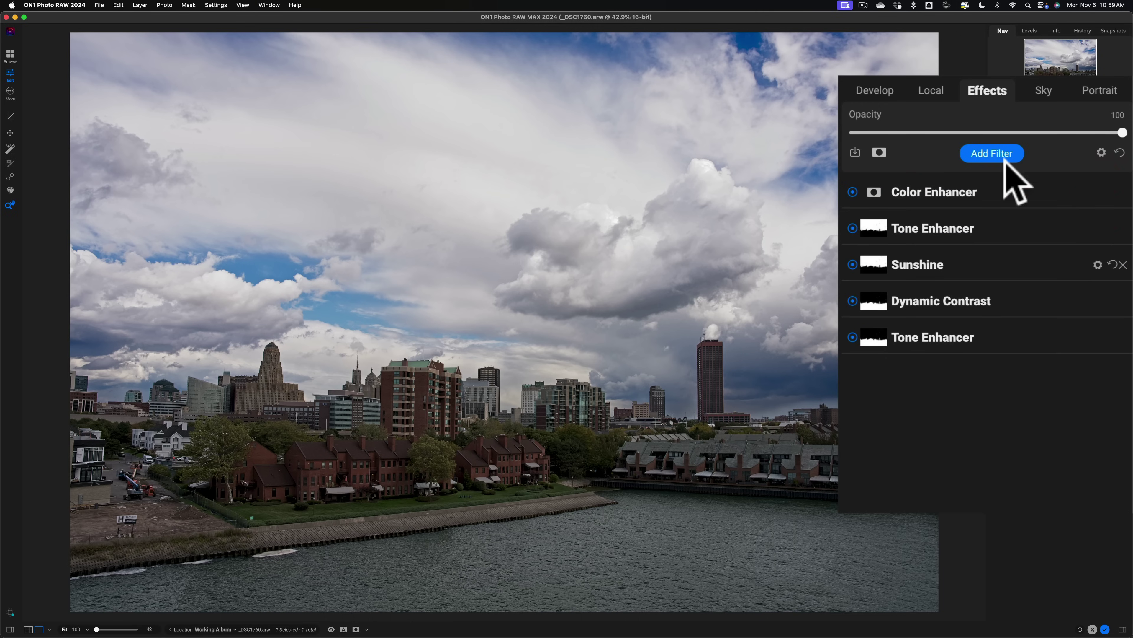
Add an unmasked Color Adjustment filter and set the Yellow range's Brightness to 65 and Saturation to 3.
click(987, 151)
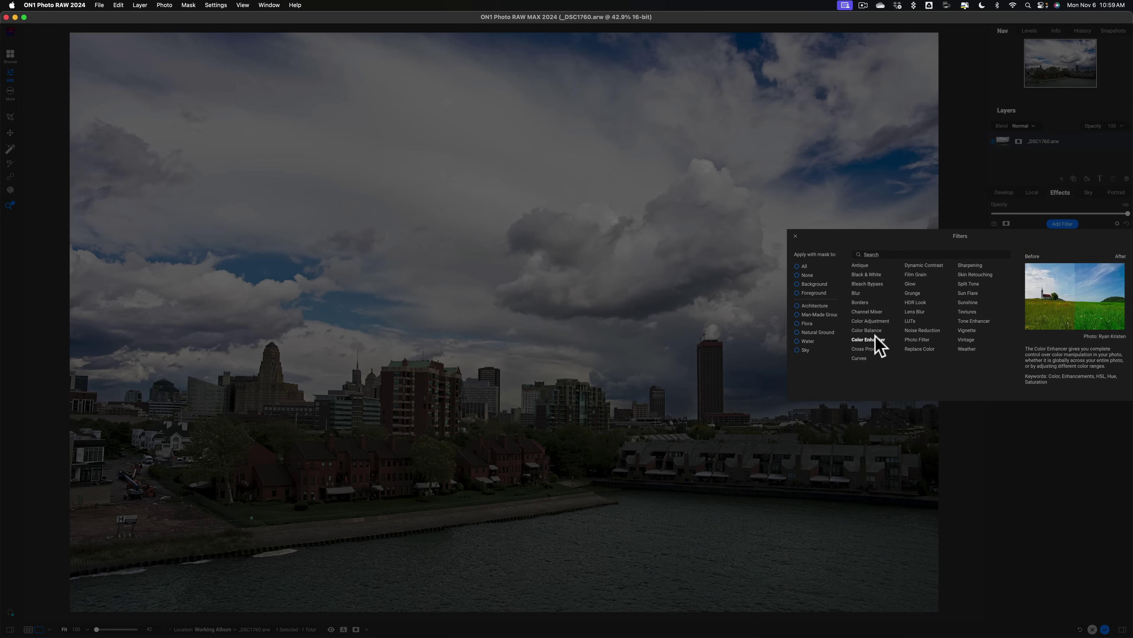
click(874, 321)
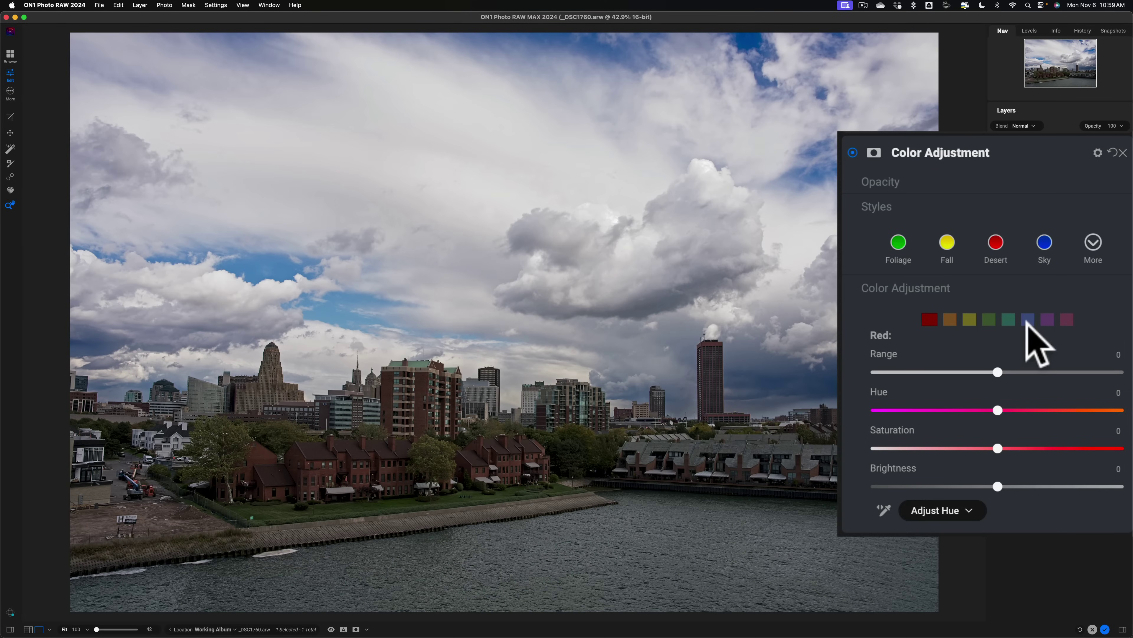
click(967, 320)
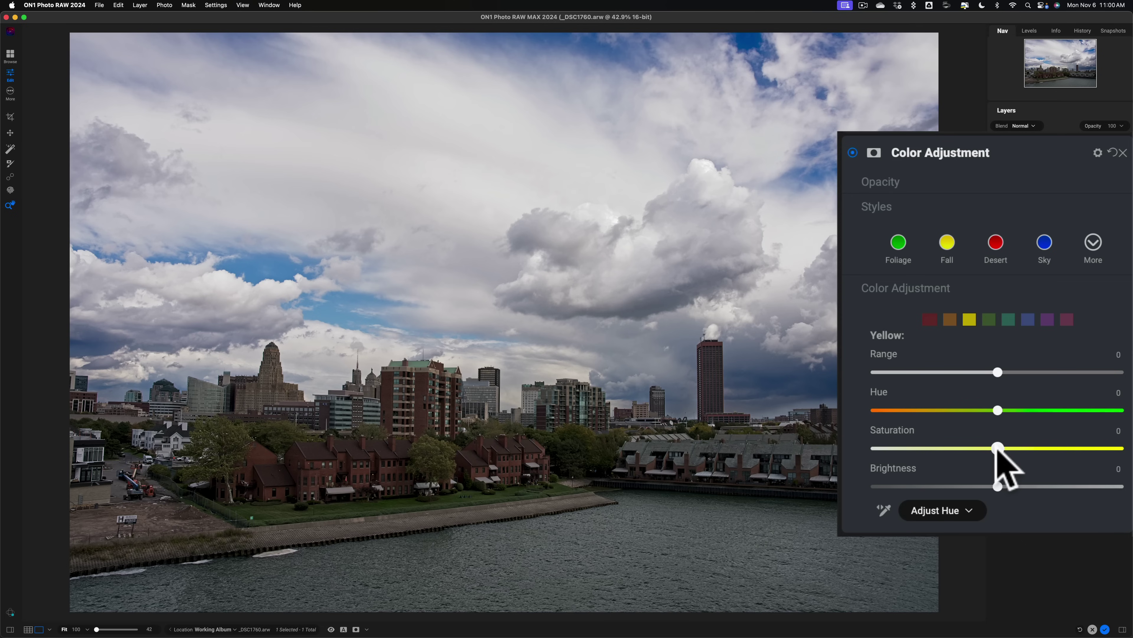
drag(995, 486, 1100, 487)
mouse_move(1003, 440)
mouse_down()
mouse_move(989, 444)
mouse_move(1004, 443)
mouse_up()
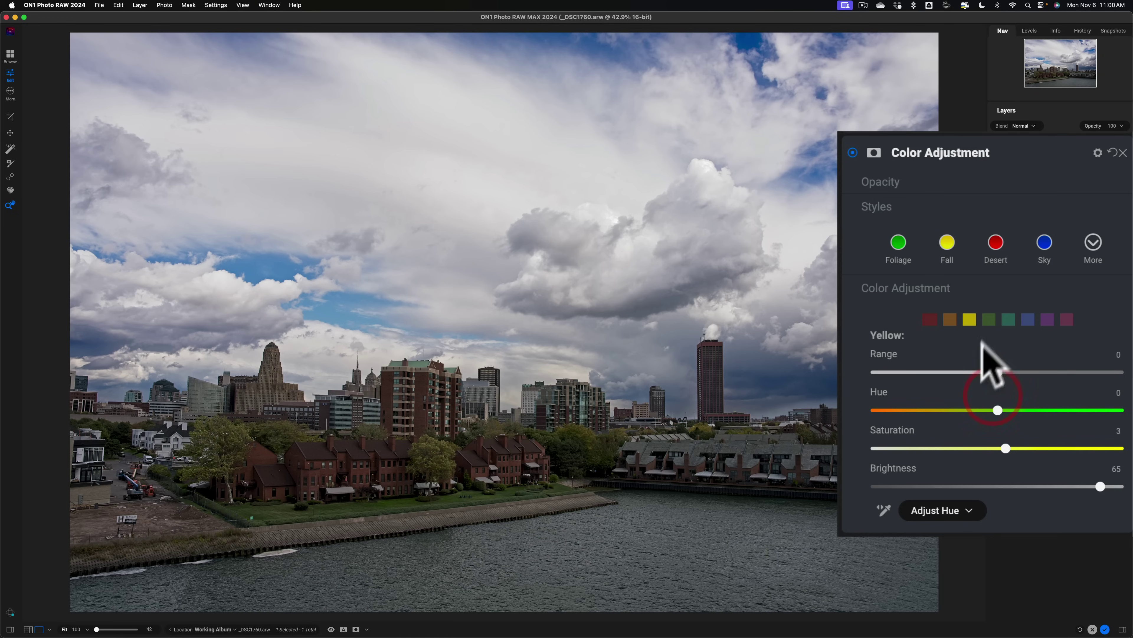
Set the Green range's Brightness to -34 in the Color Adjustment filter and collapse the filter.
click(990, 320)
drag(999, 486, 928, 458)
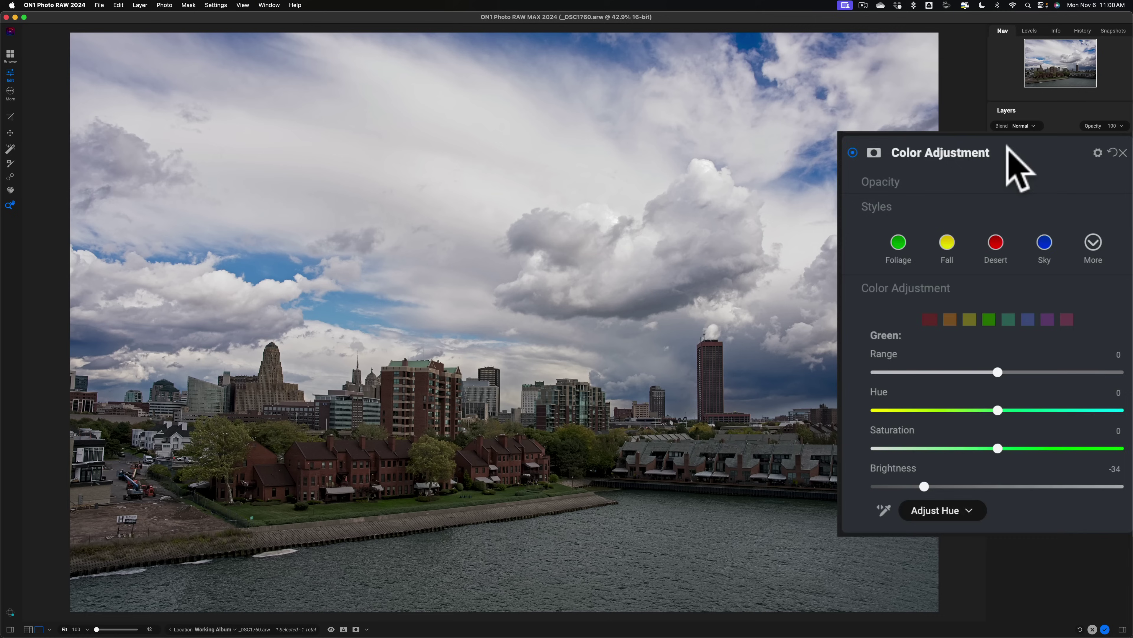
click(1042, 200)
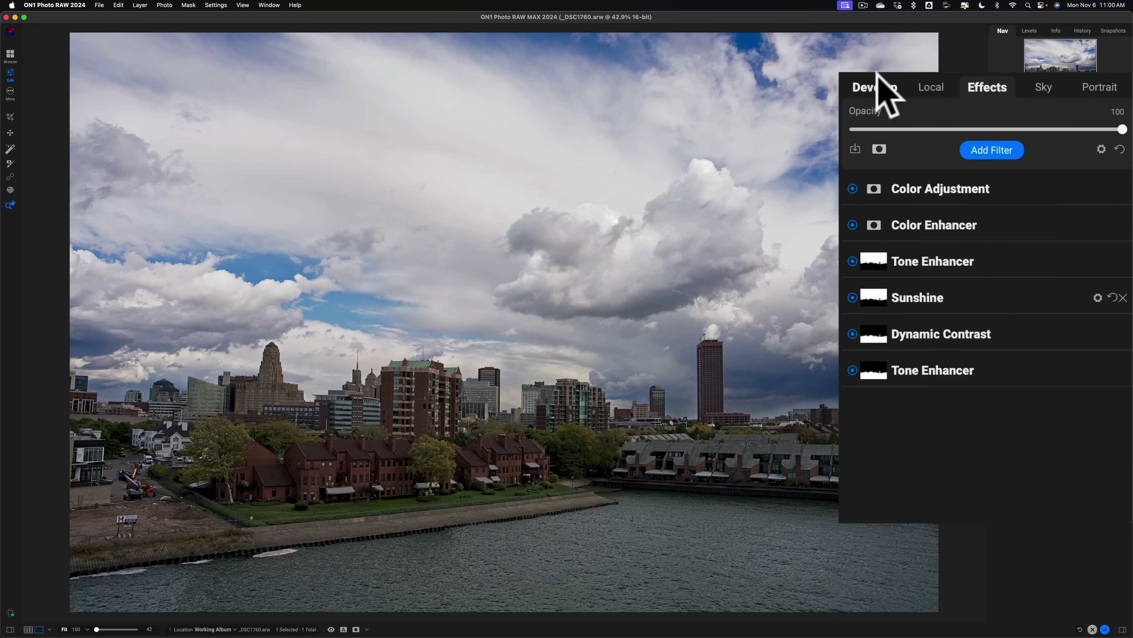
Lower the overall Exposure in the Develop adjustments to -0.65.
click(873, 84)
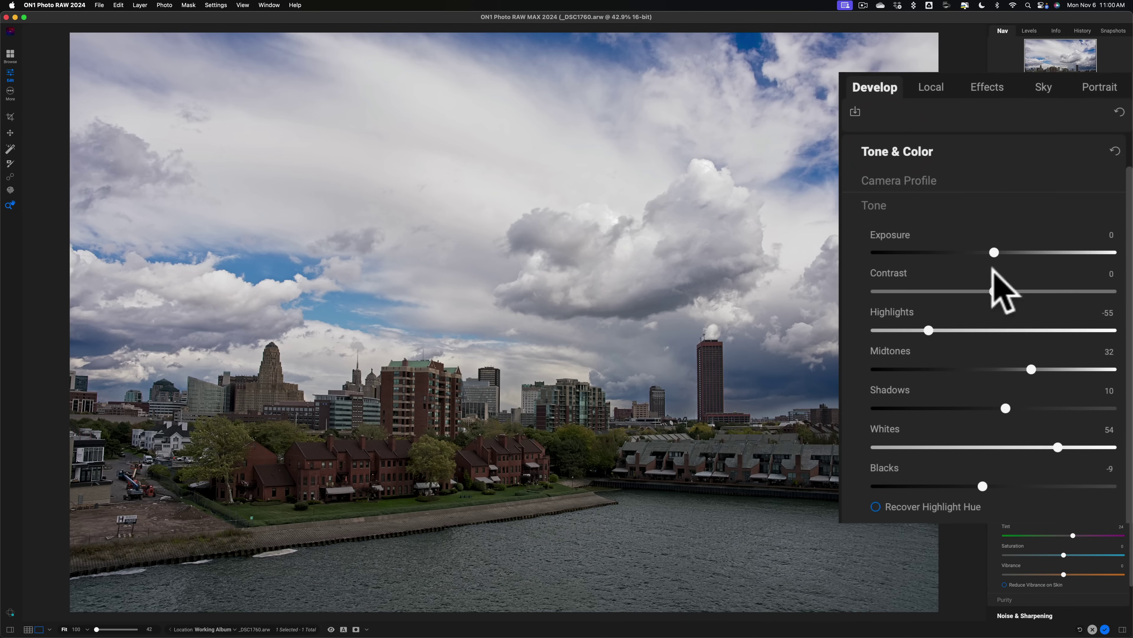
drag(991, 253, 978, 252)
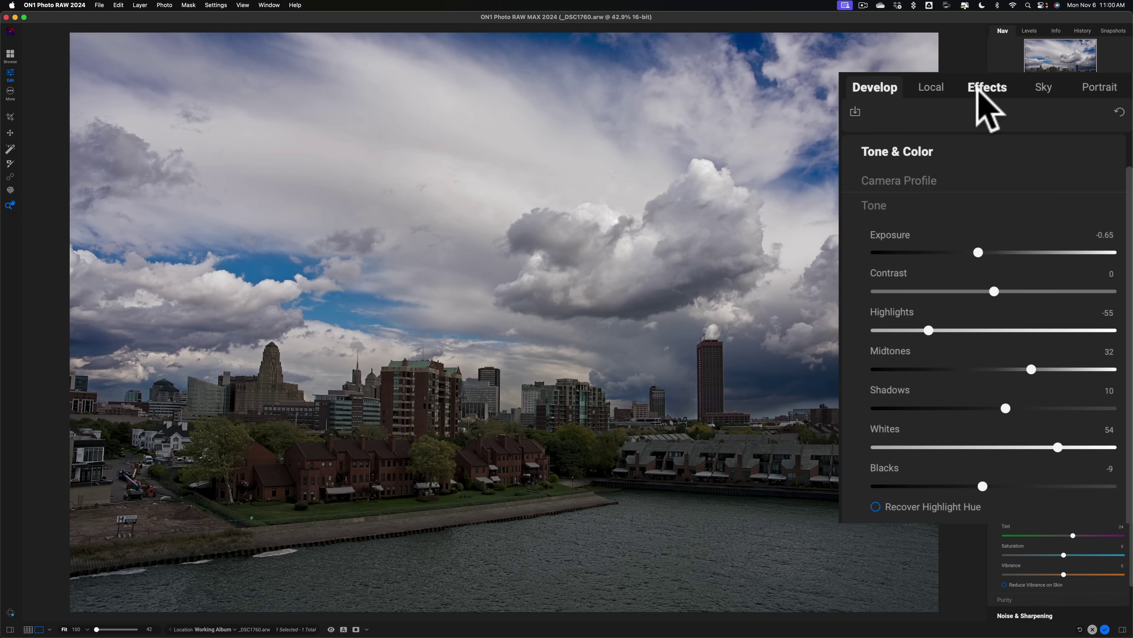
Add a Vignette filter to the Effects stack, try the Big Softy style, and apply the Strong style.
click(1060, 192)
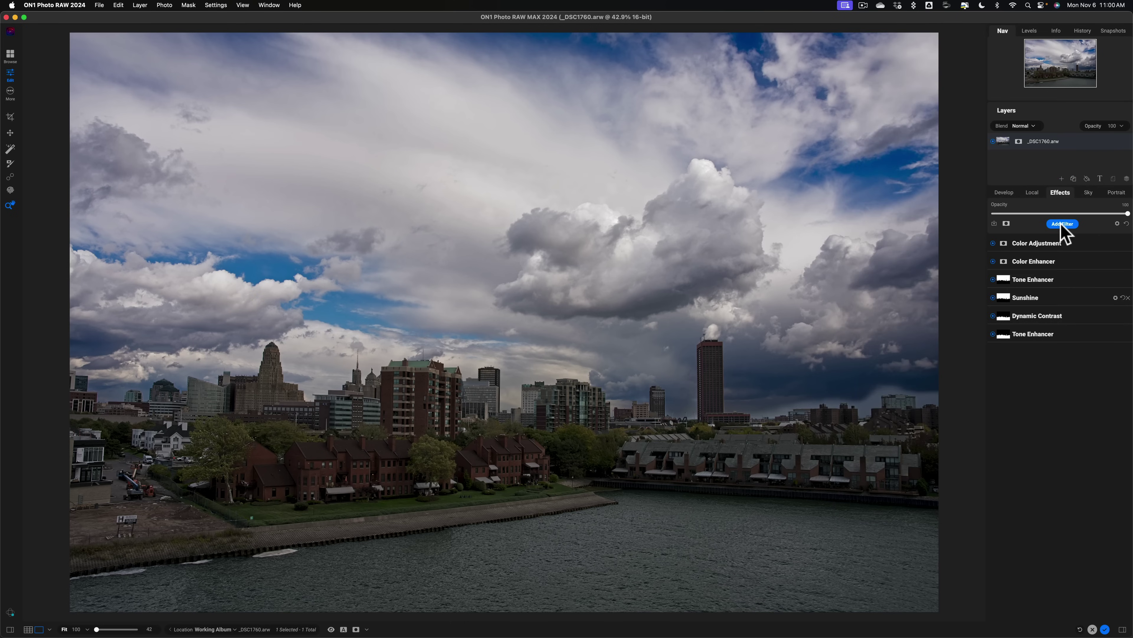
click(1061, 224)
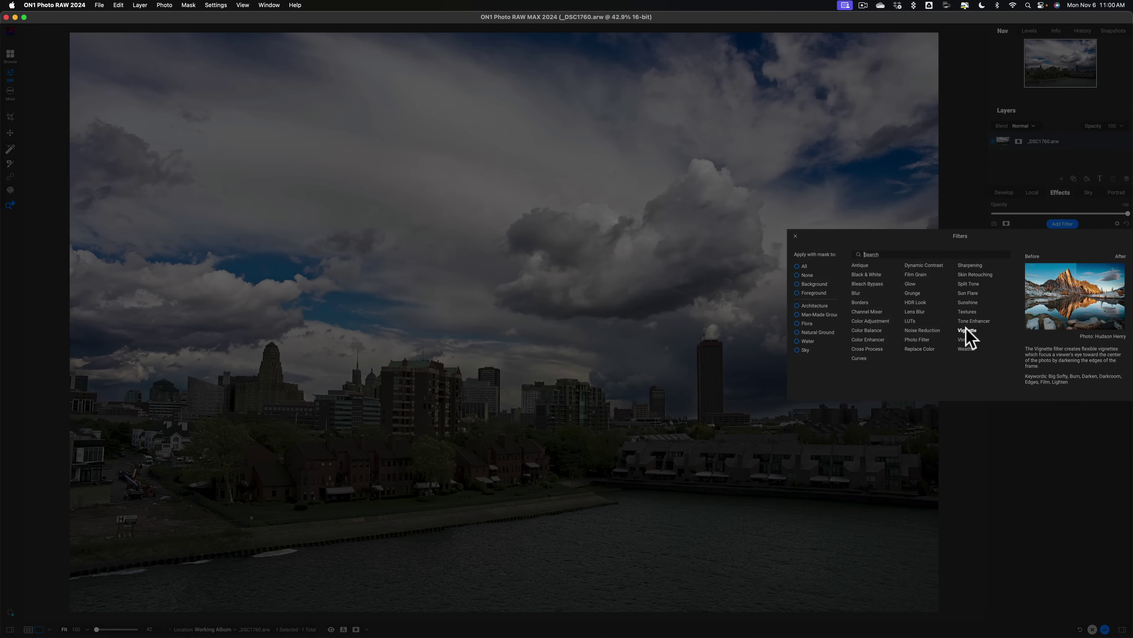
click(964, 338)
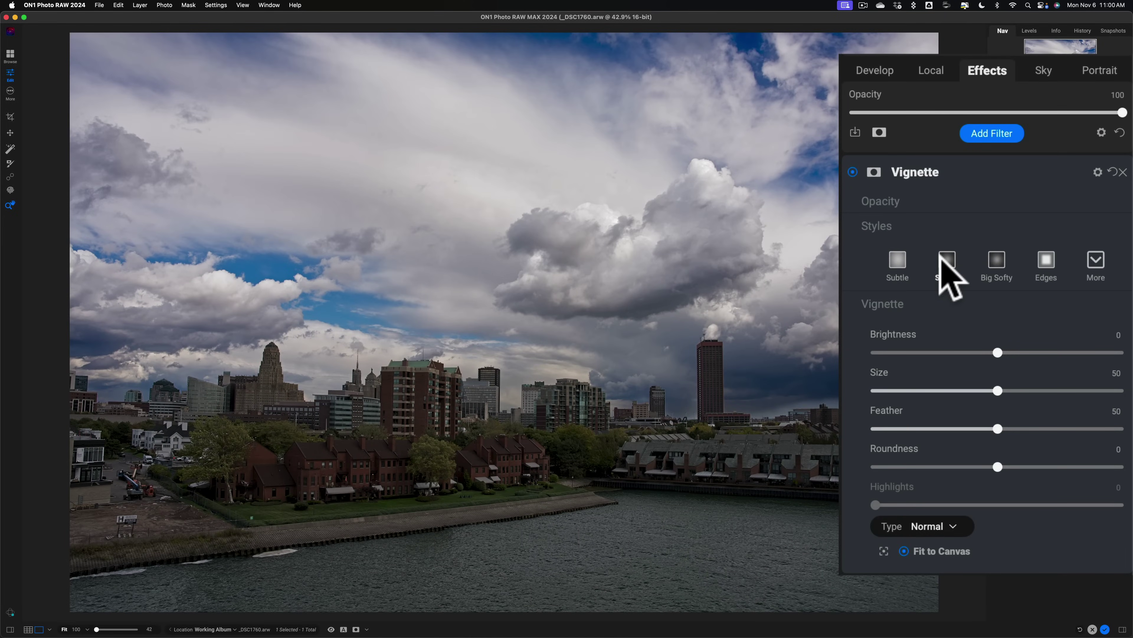
click(1096, 263)
click(1096, 263)
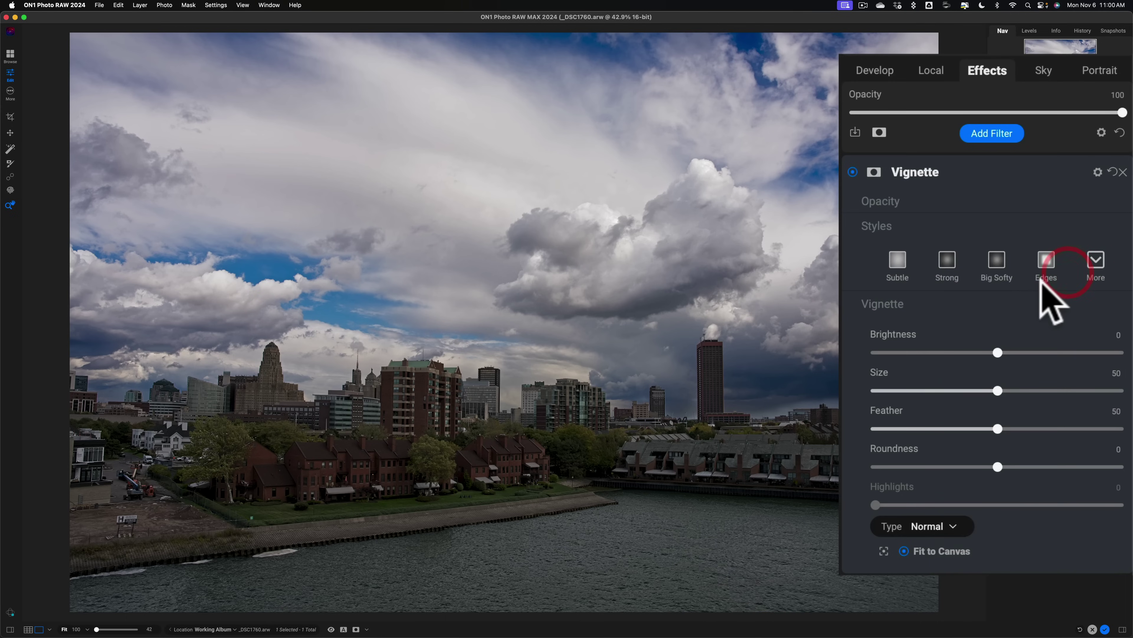
click(996, 262)
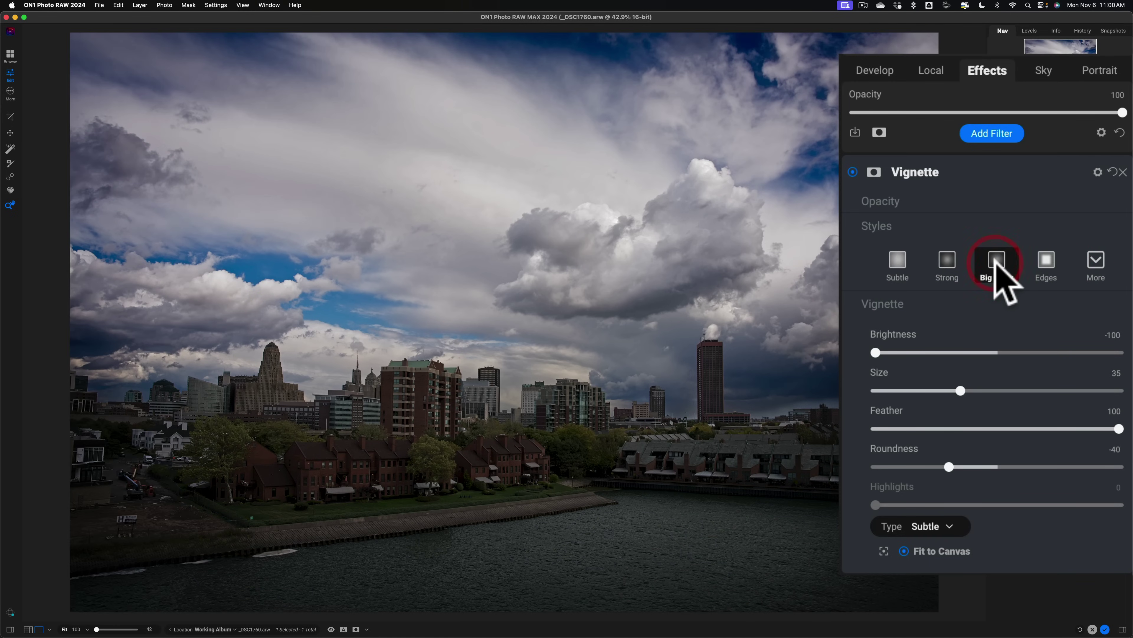
click(946, 264)
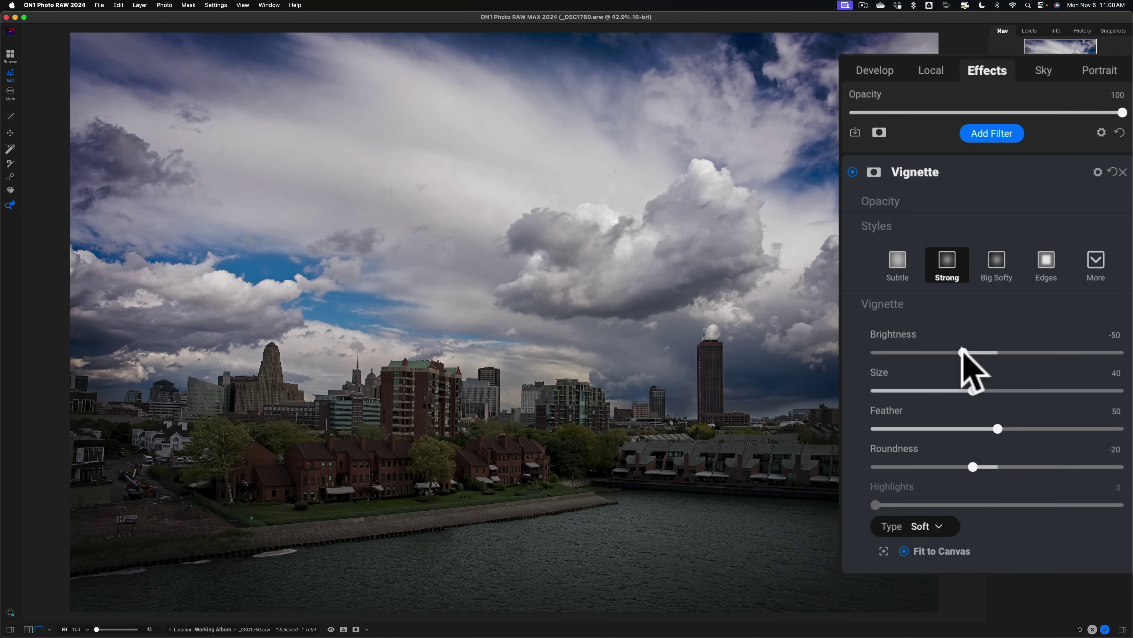
Set the Vignette's Brightness to -18 and switch the filter off and on to compare the result.
drag(963, 351, 973, 352)
click(974, 352)
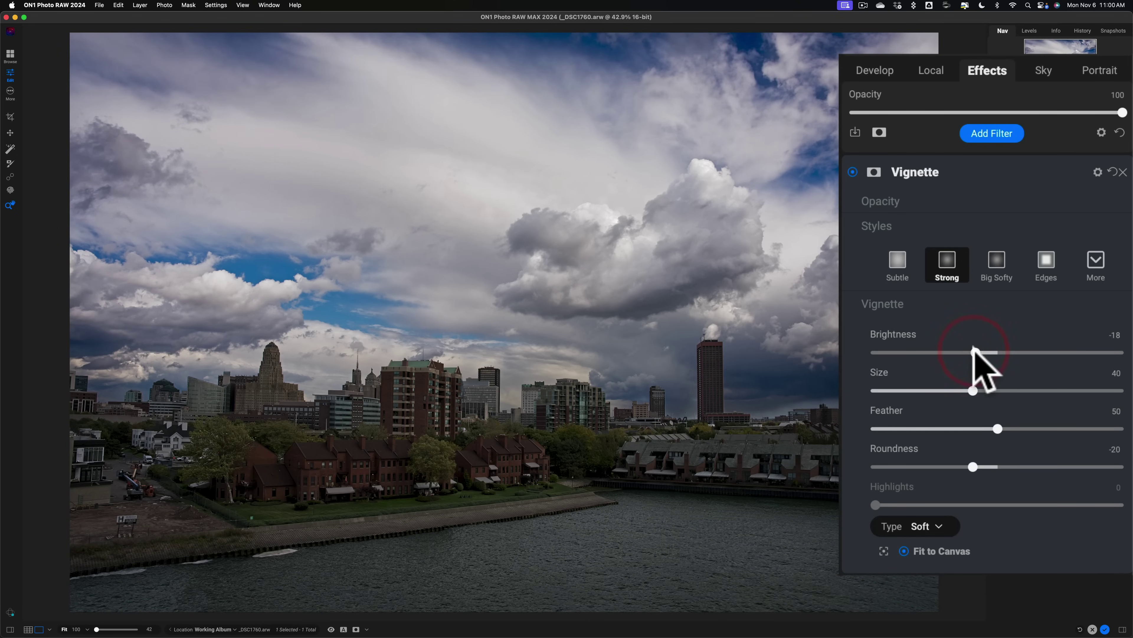
click(913, 264)
click(852, 172)
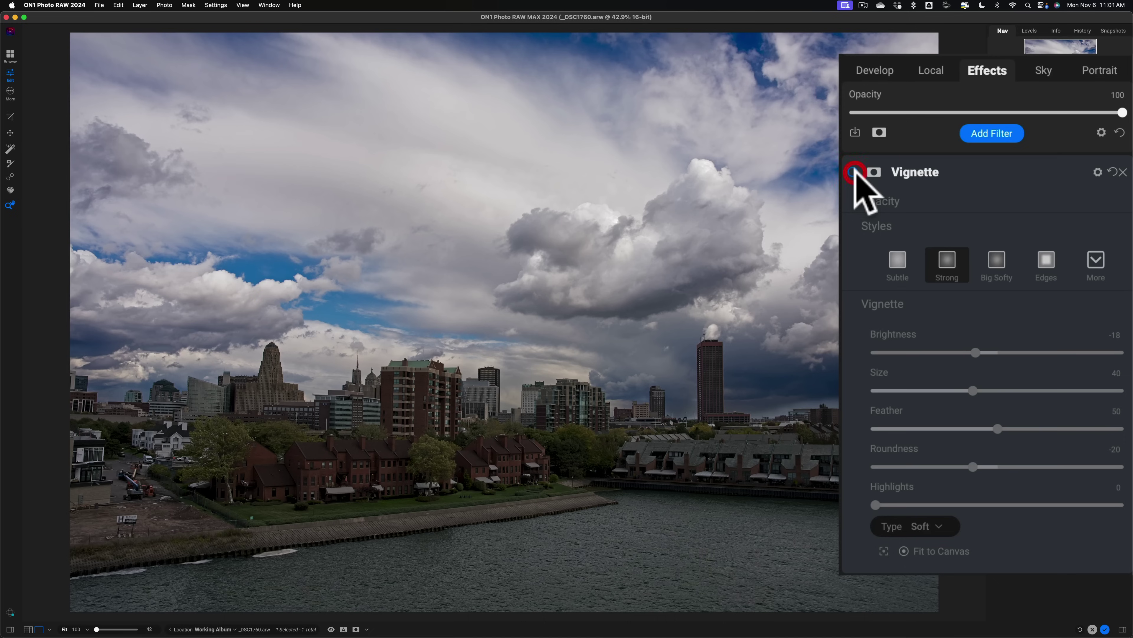
click(853, 172)
click(986, 253)
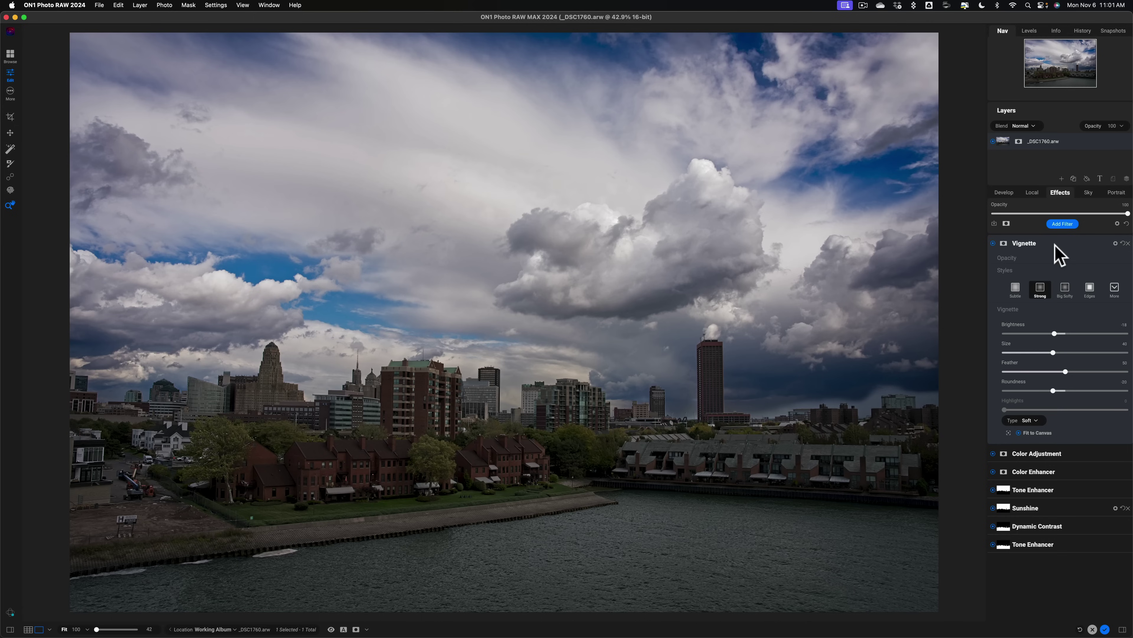
Reapply the Natural style in the Dynamic Contrast filter, returning Small to 0, and collapse the filter.
click(1003, 193)
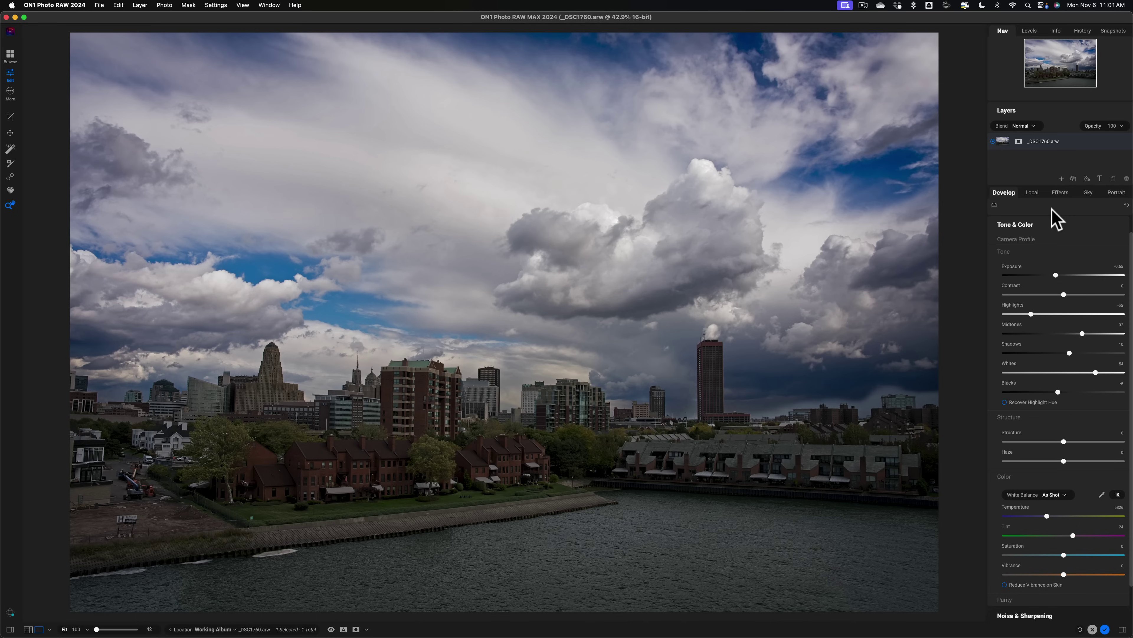
click(1060, 193)
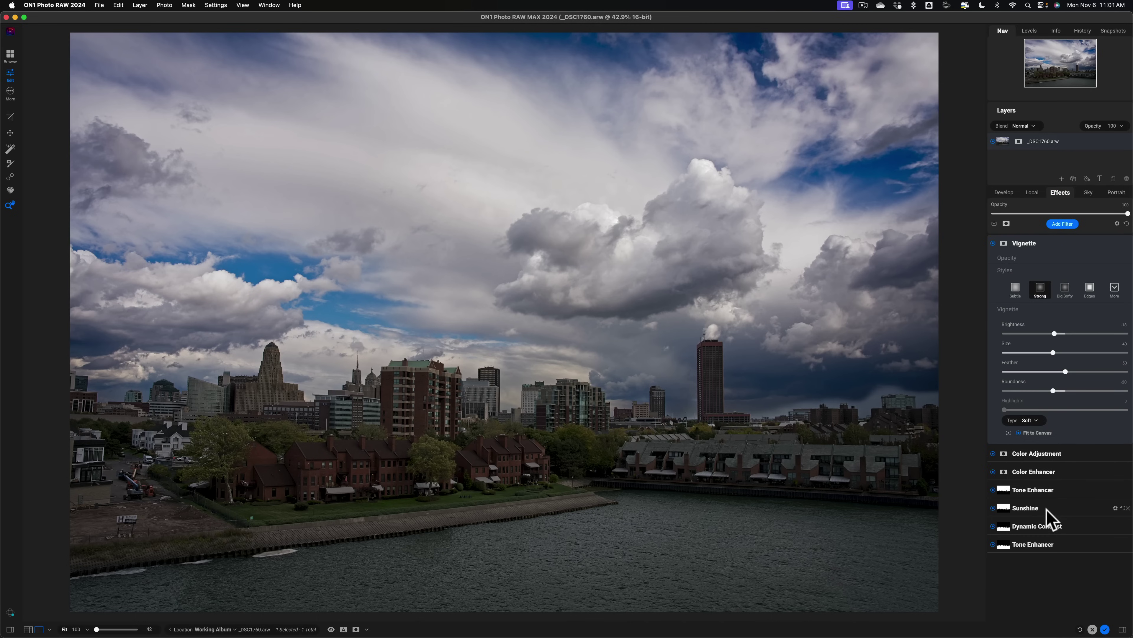
click(1065, 525)
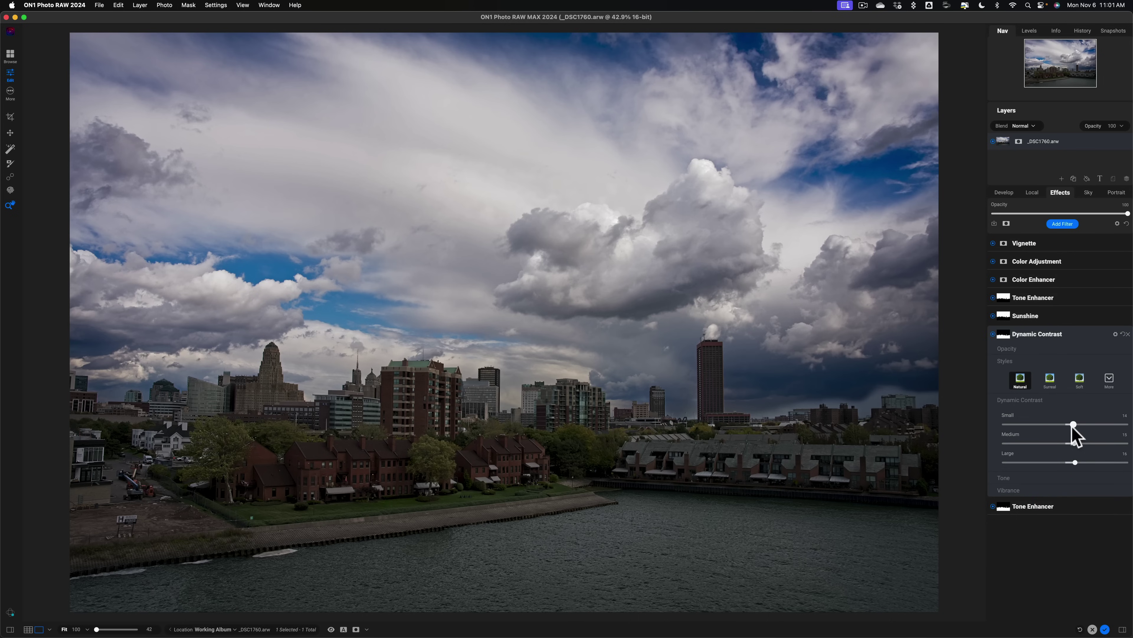
click(1020, 380)
click(1073, 335)
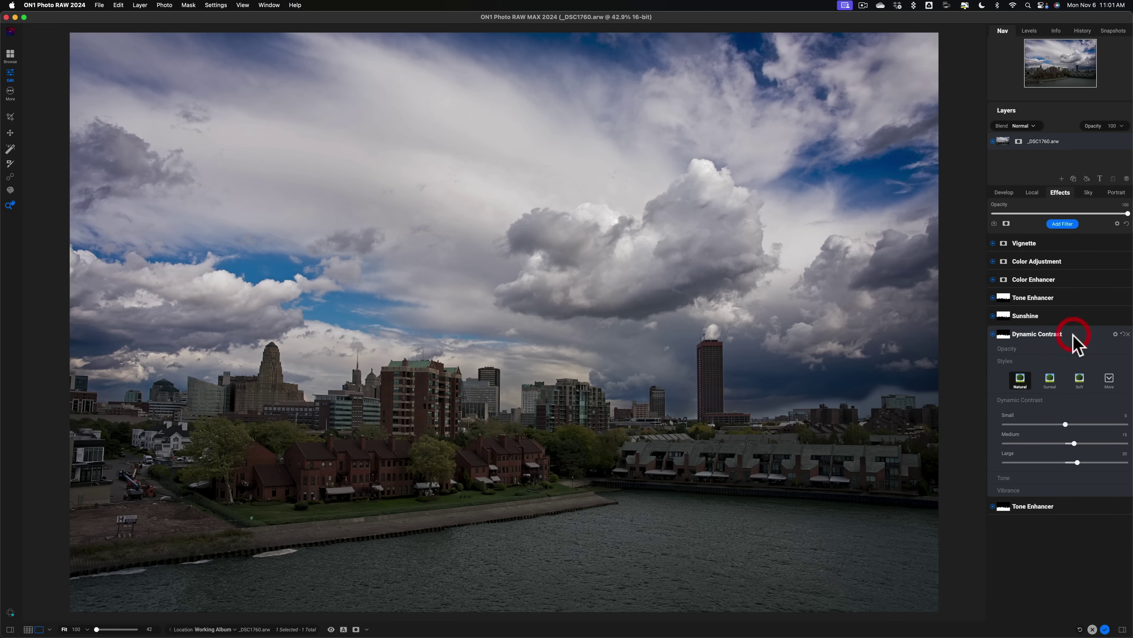
Set the overall Exposure in the Develop adjustments to about -0.15.
click(1008, 192)
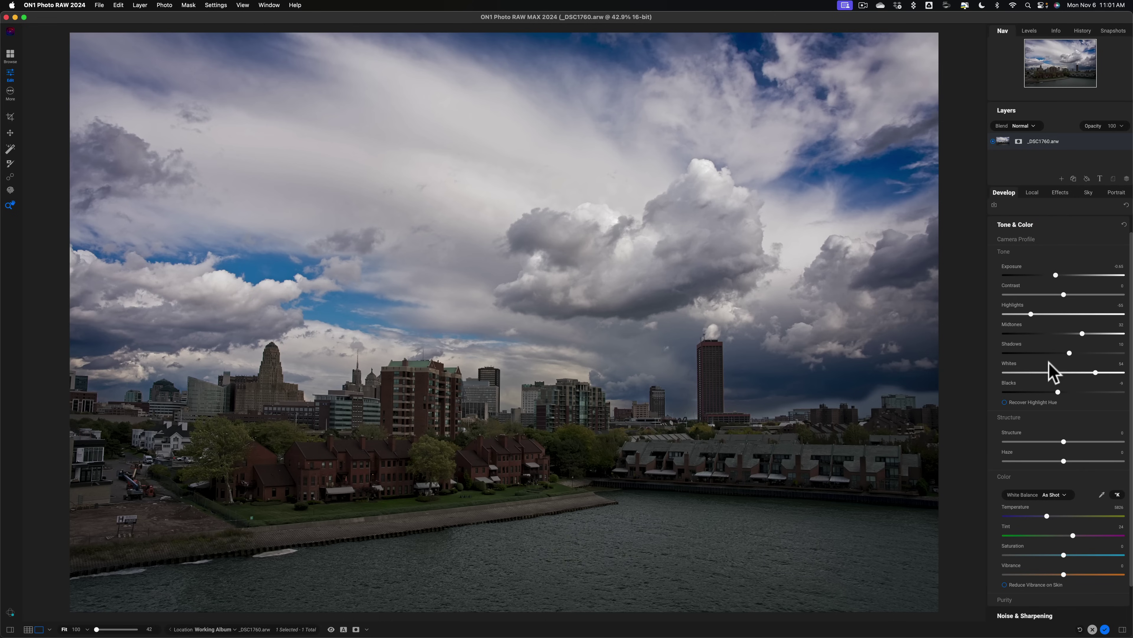
drag(1057, 275, 1062, 274)
click(1061, 274)
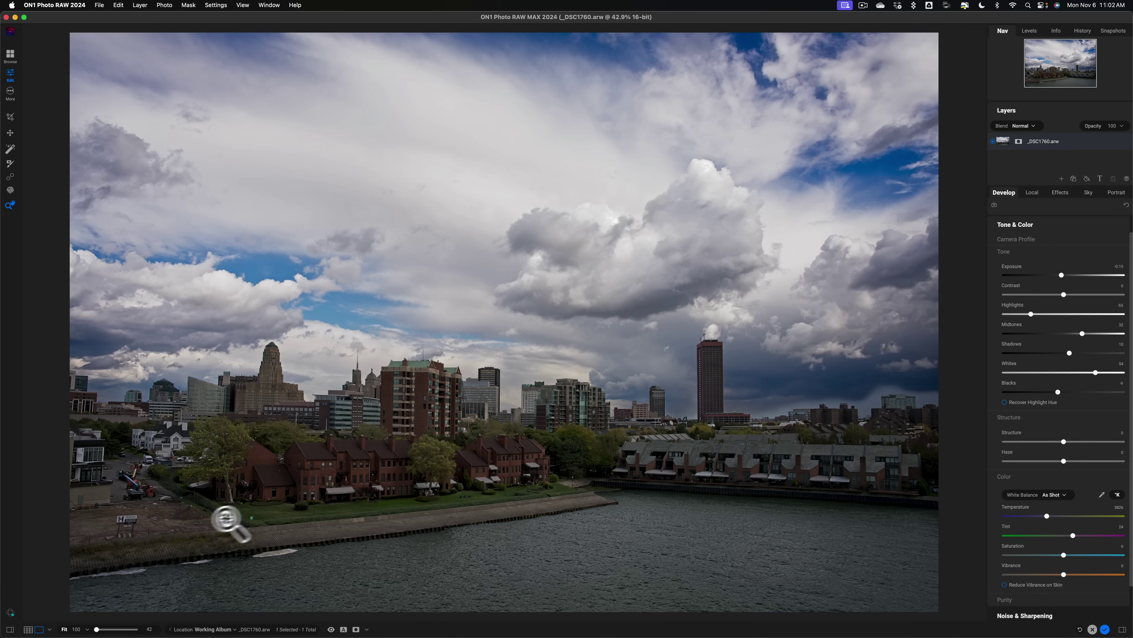
Show the Presets and open the My Style category of the AI Style Advisor.
click(8, 628)
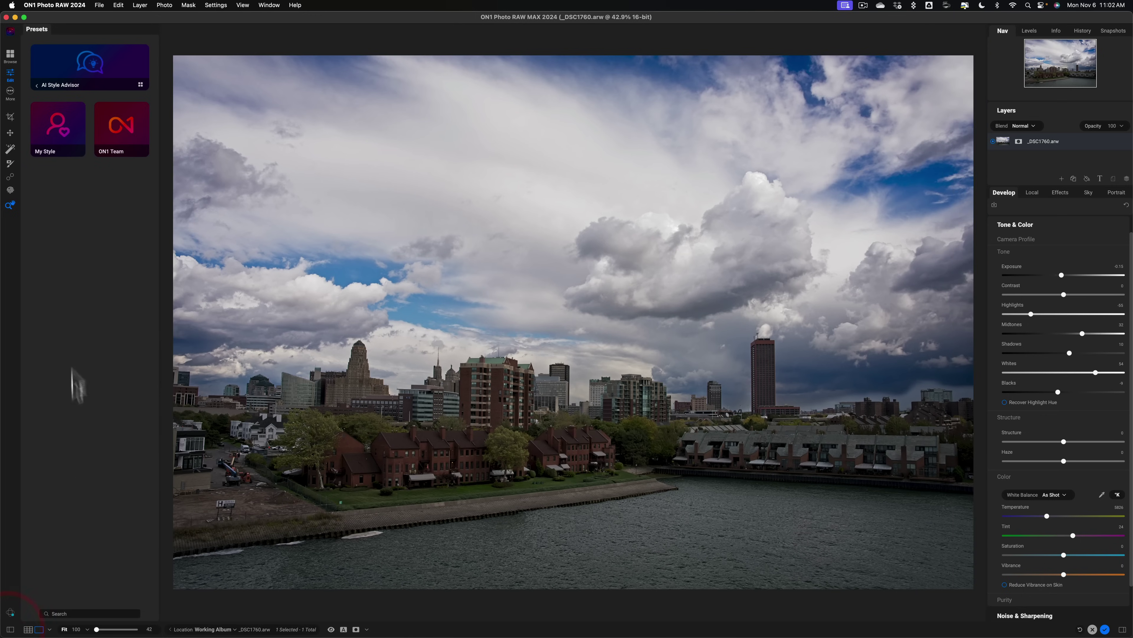
click(55, 139)
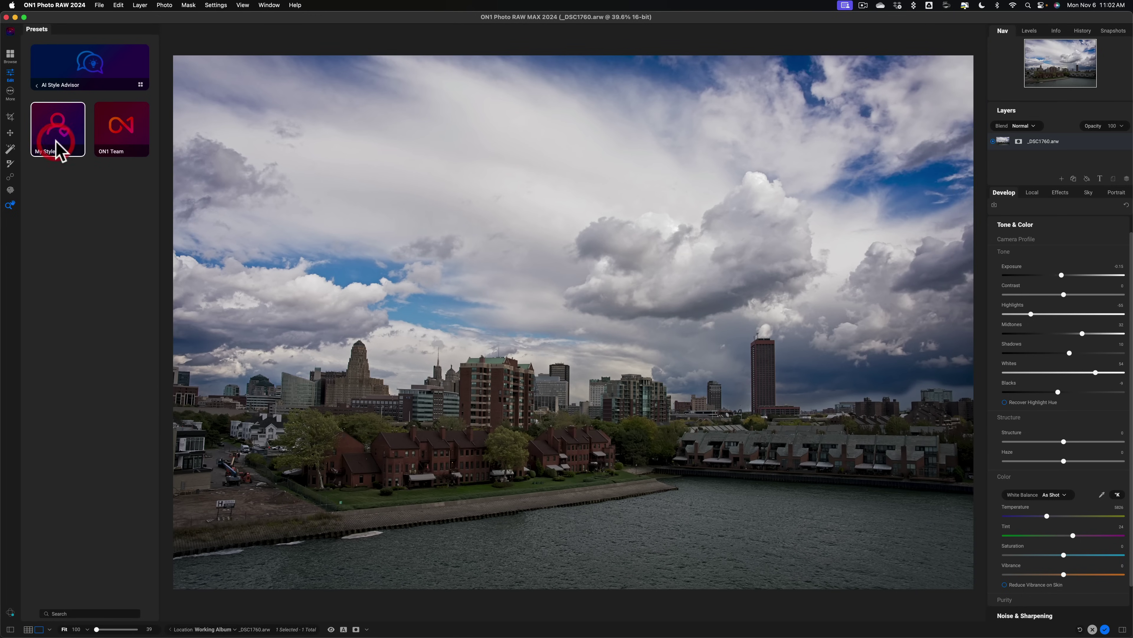